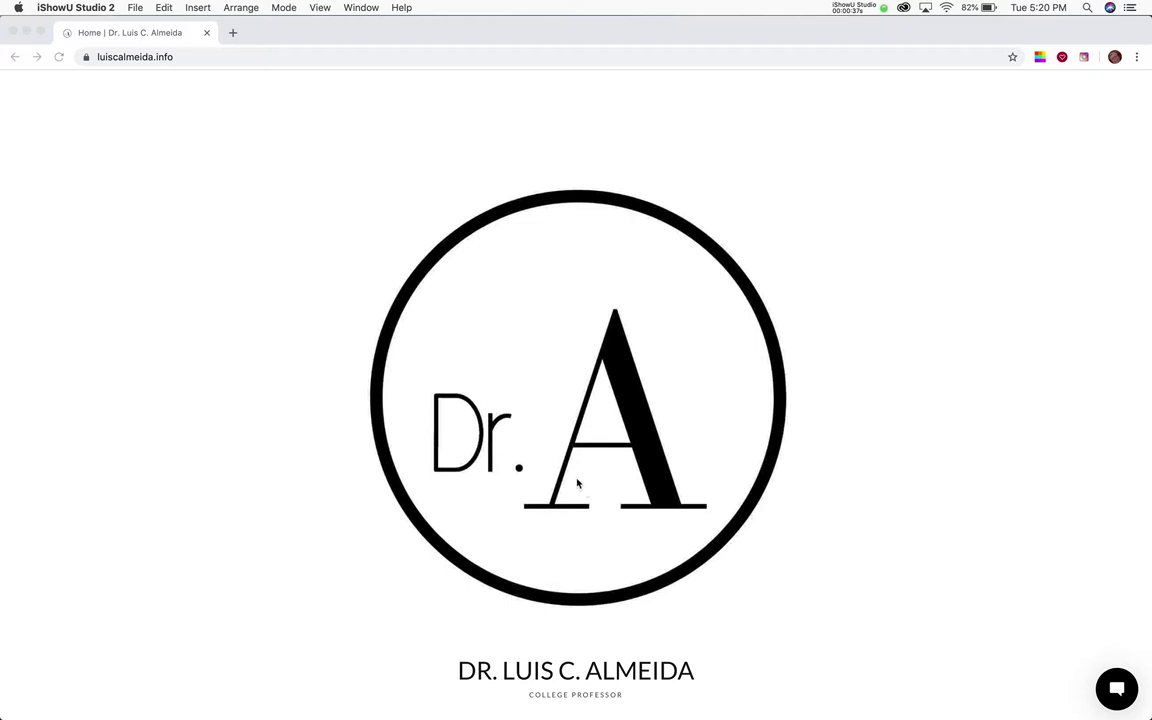
- Open google.com in a new tab and check which account is signed in
left_click(233, 34)
type("google.com")
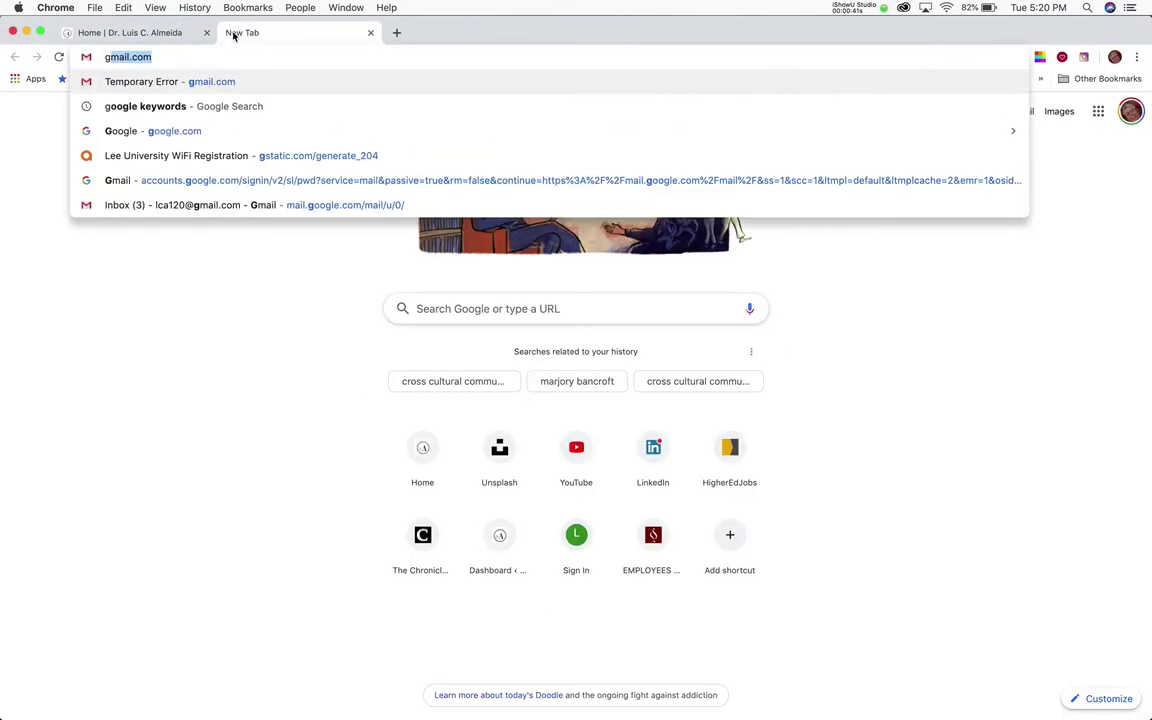
key("Return")
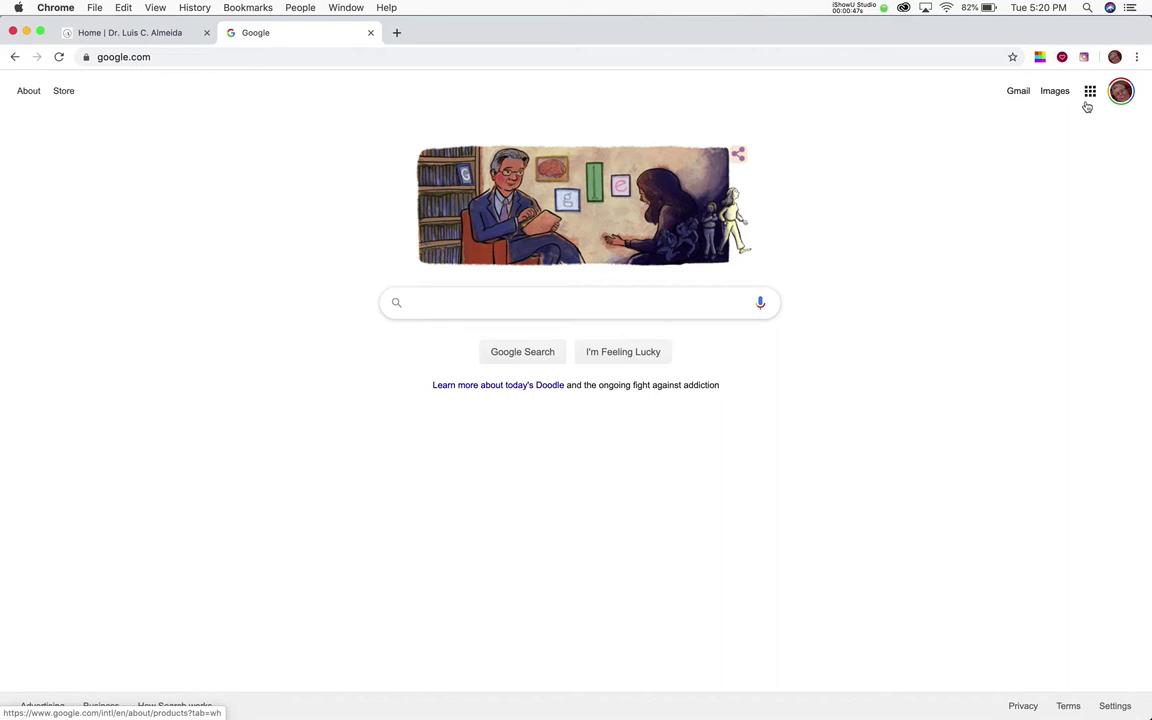
left_click(1122, 95)
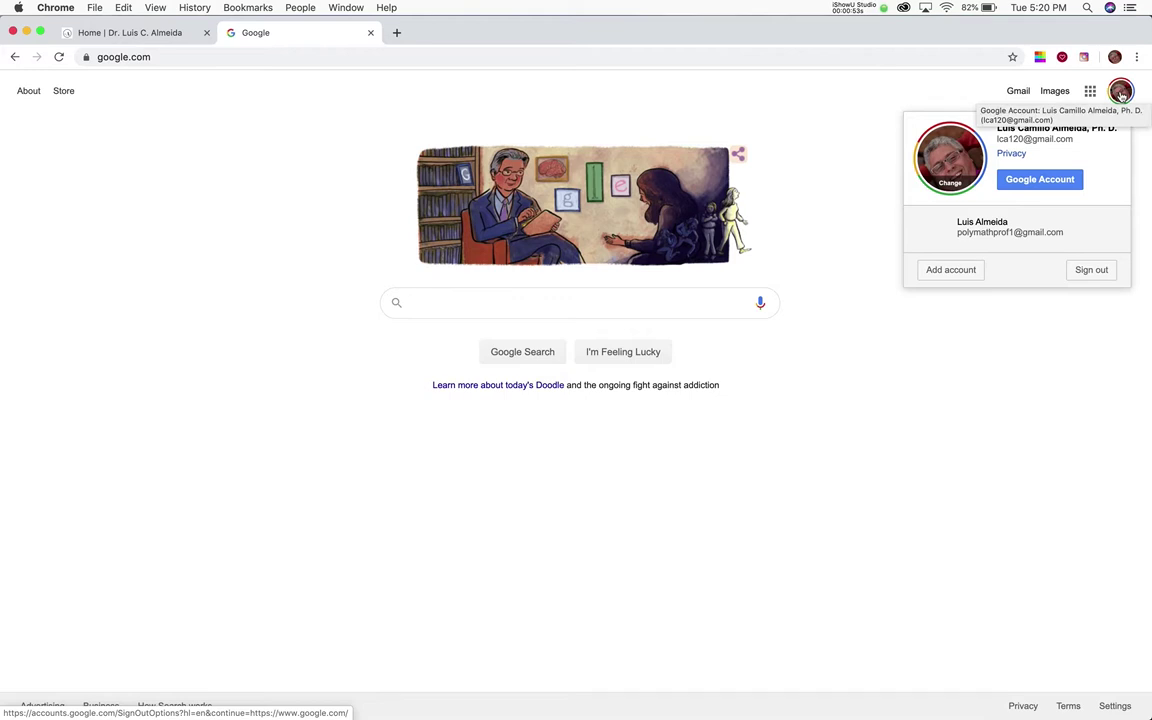
left_click(1122, 93)
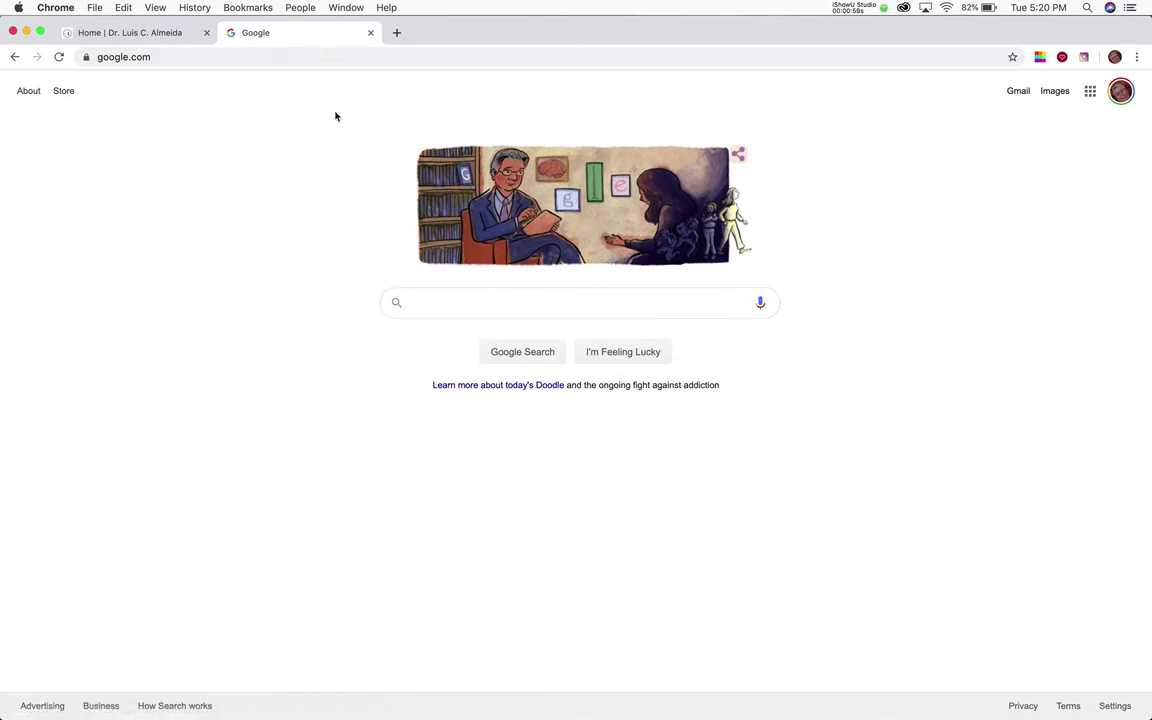
- Search Google for 'google forms'
left_click(460, 301)
type("go")
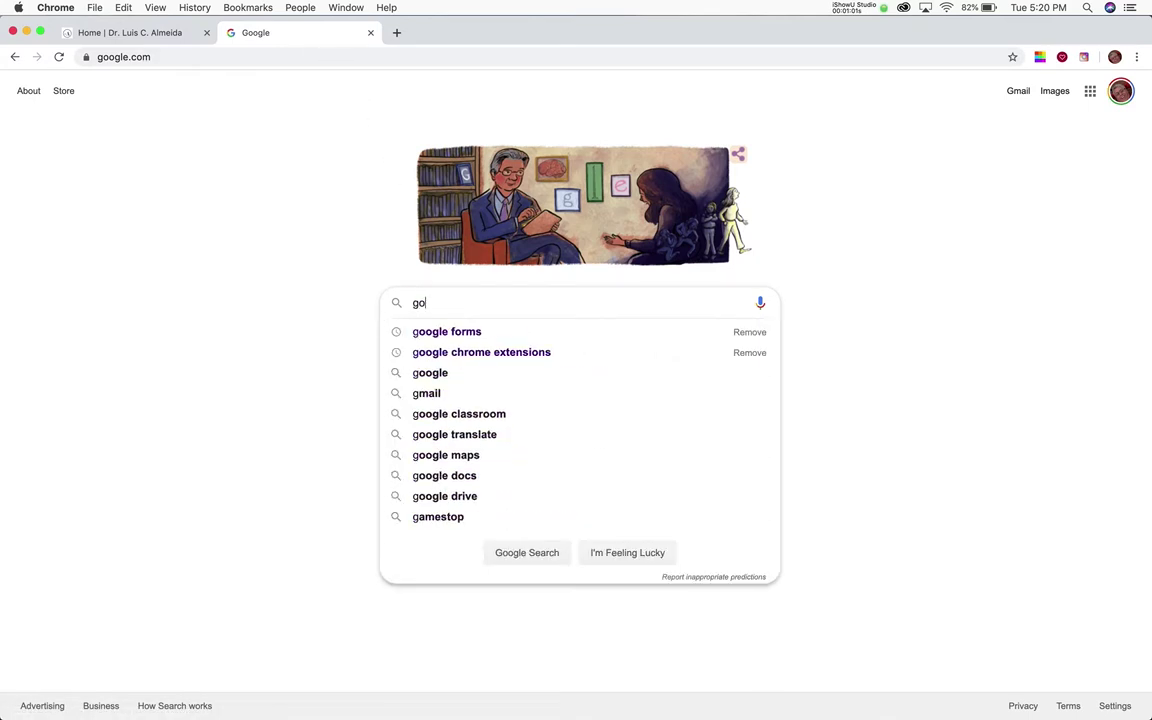
type("ogle forms")
key("Return")
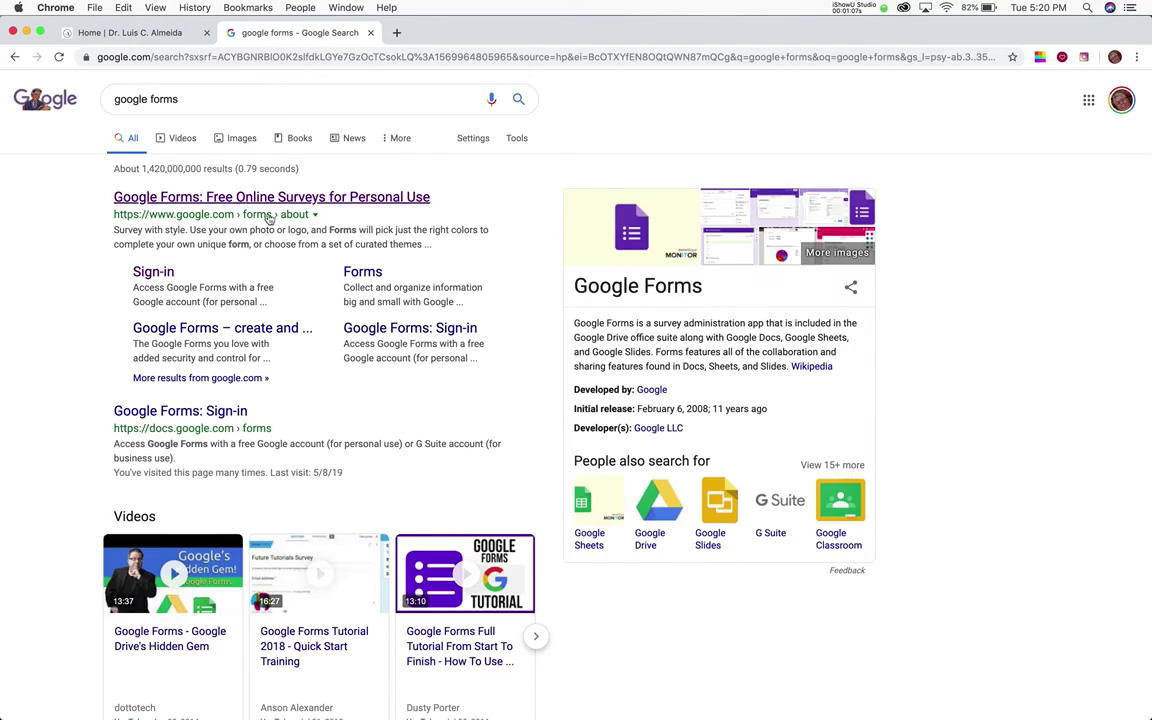
- Open the Google Forms overview result, then go to the personal Forms home
left_click(224, 203)
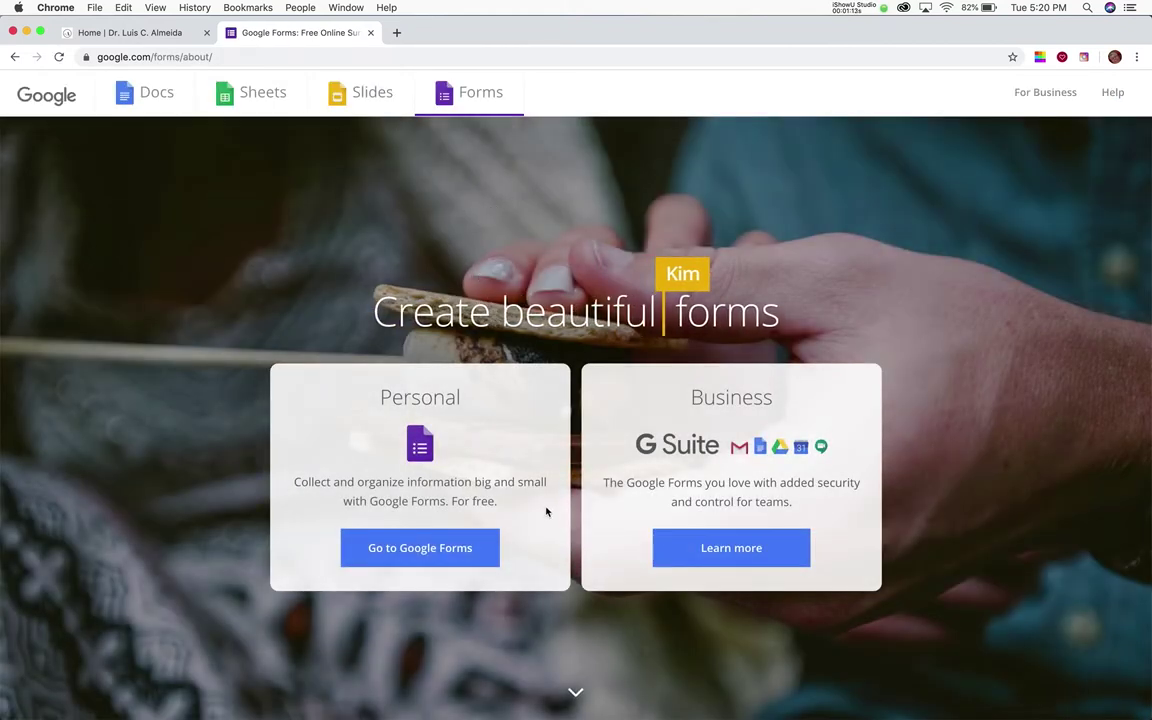
left_click(427, 552)
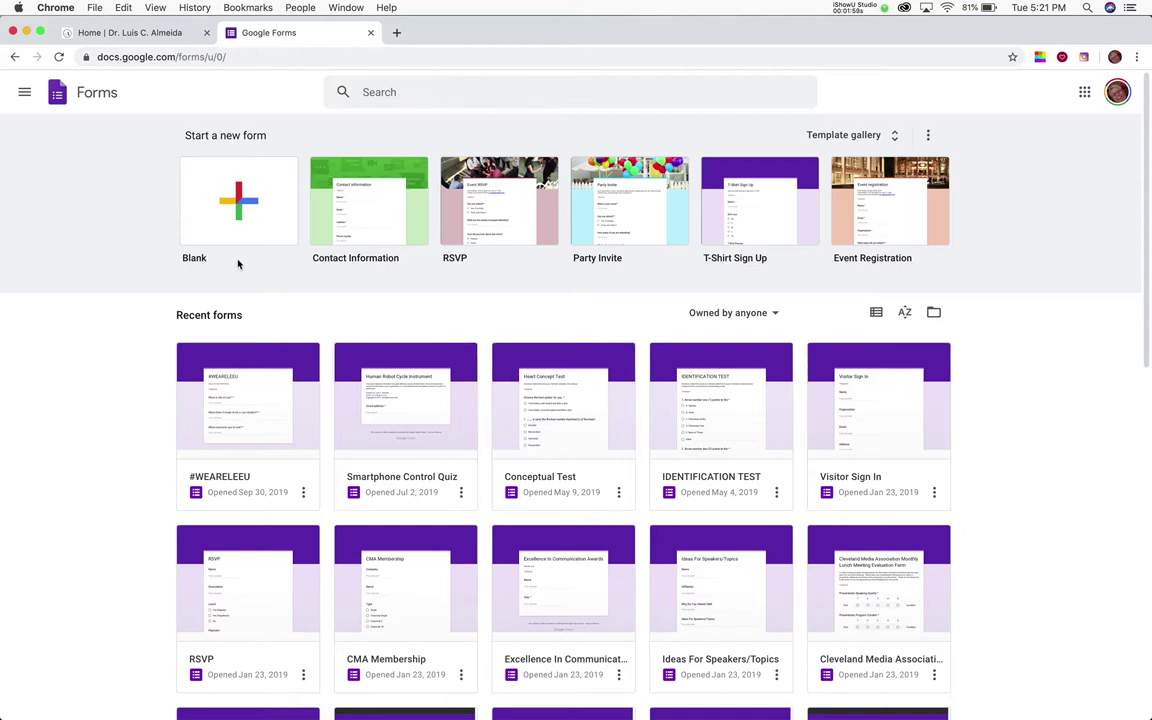
- Create a Blank form and select its 'Untitled form' title
left_click(240, 203)
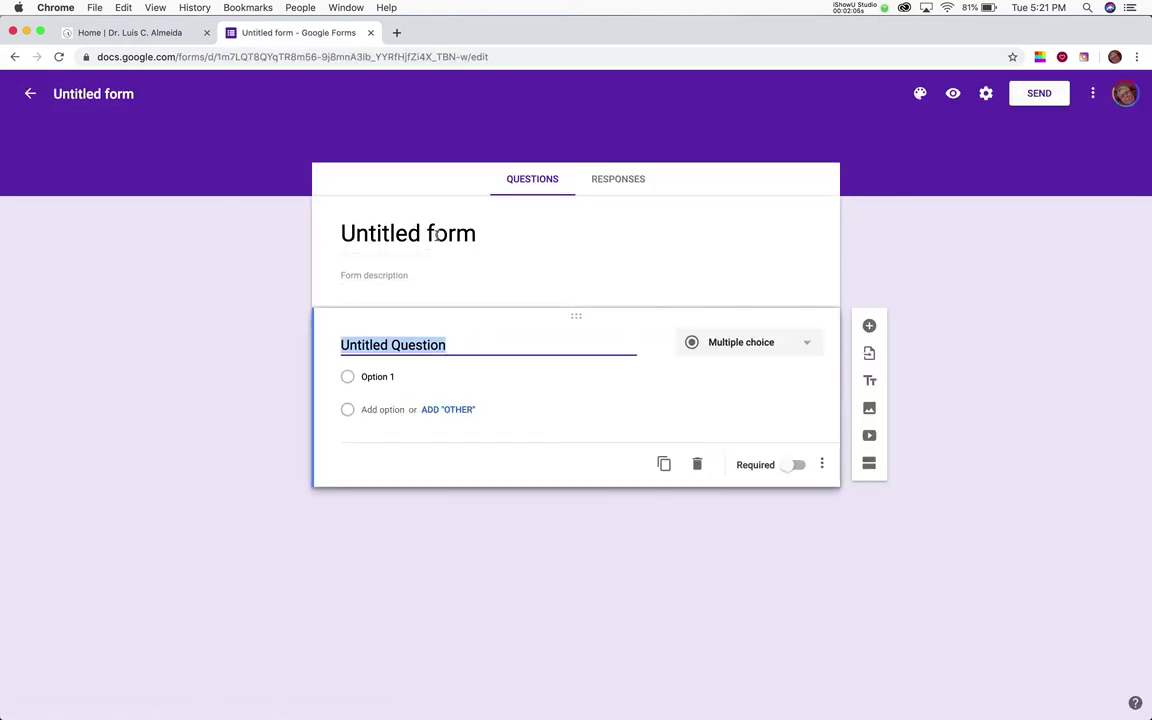
left_click(438, 234)
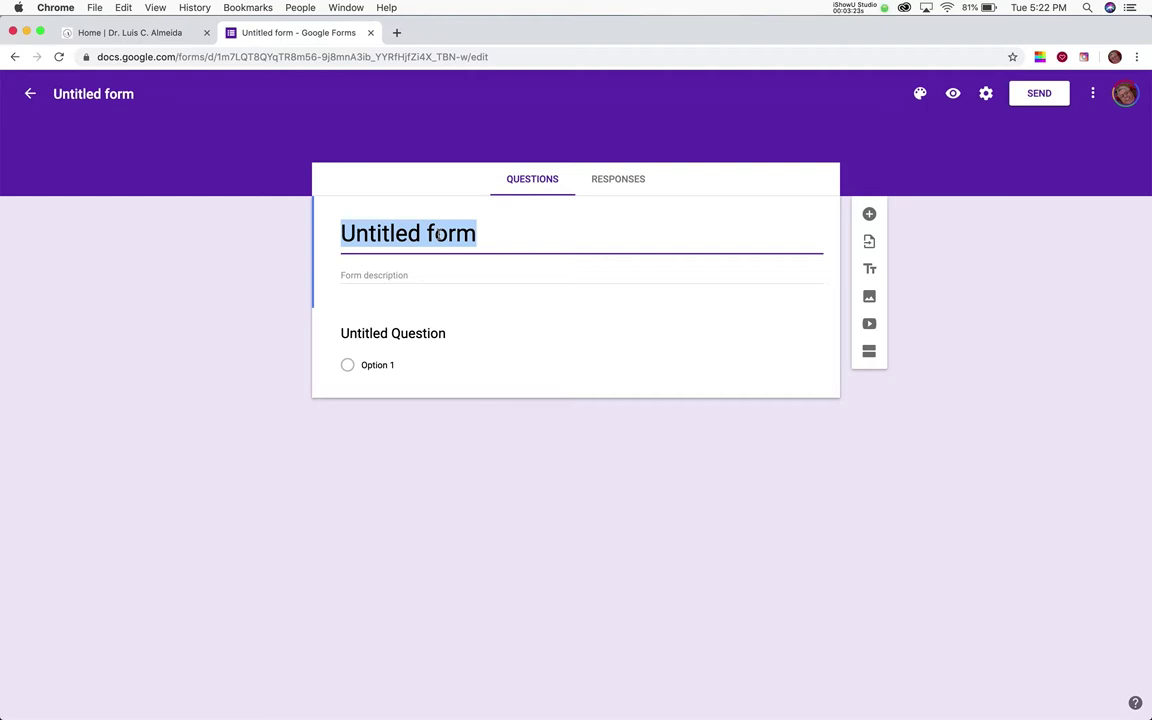
- Change the form title to 'Cafeteria Survey', correcting the typed 'Caf Survey'
type("Caf Survey")
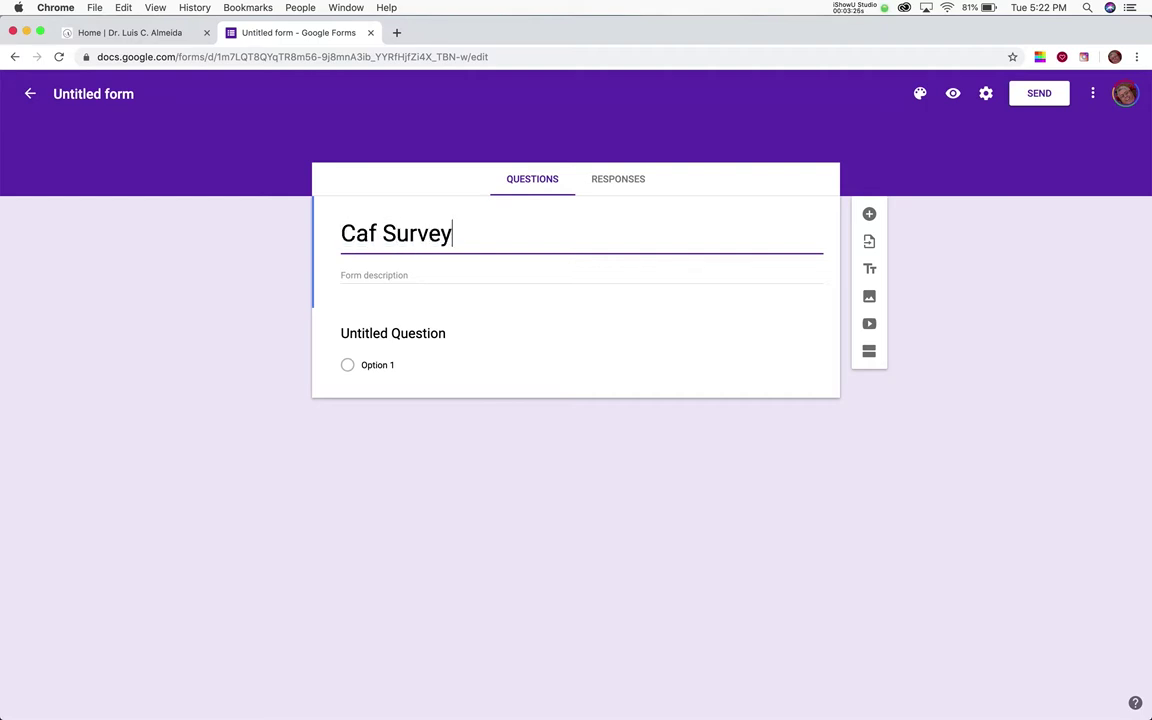
key("Left")
key("Left")
key("Left")
key("Left")
key("Left")
key("Left")
key("Left")
type("eteria")
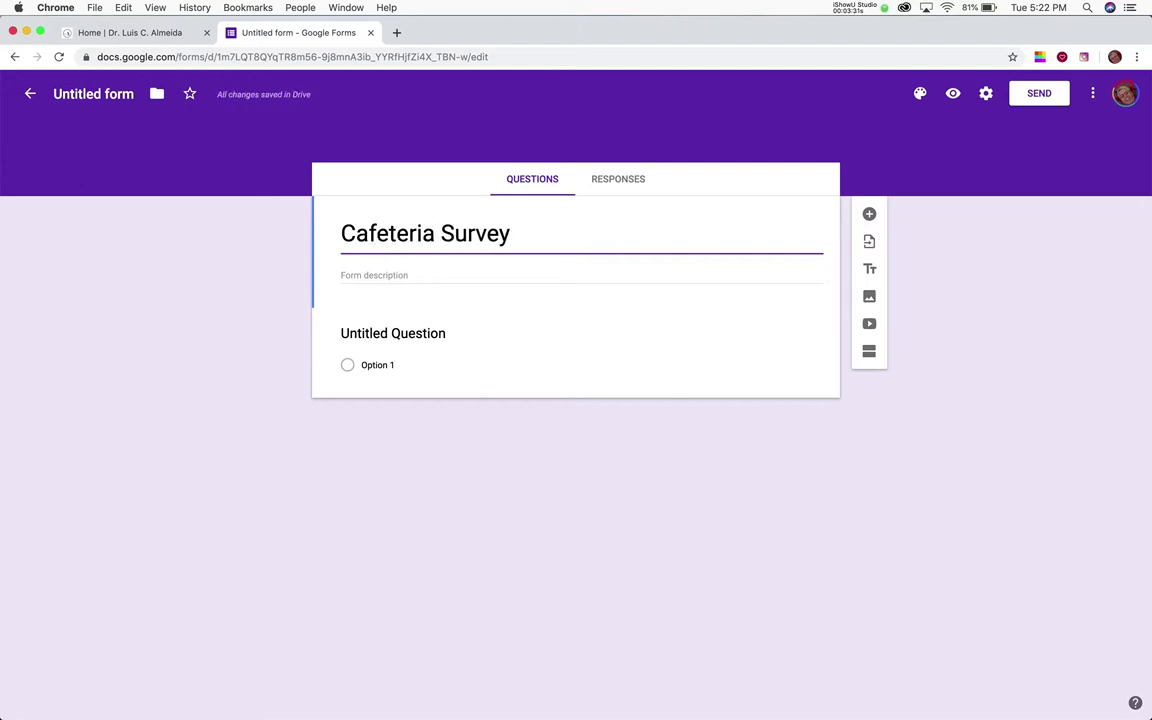
left_click(390, 336)
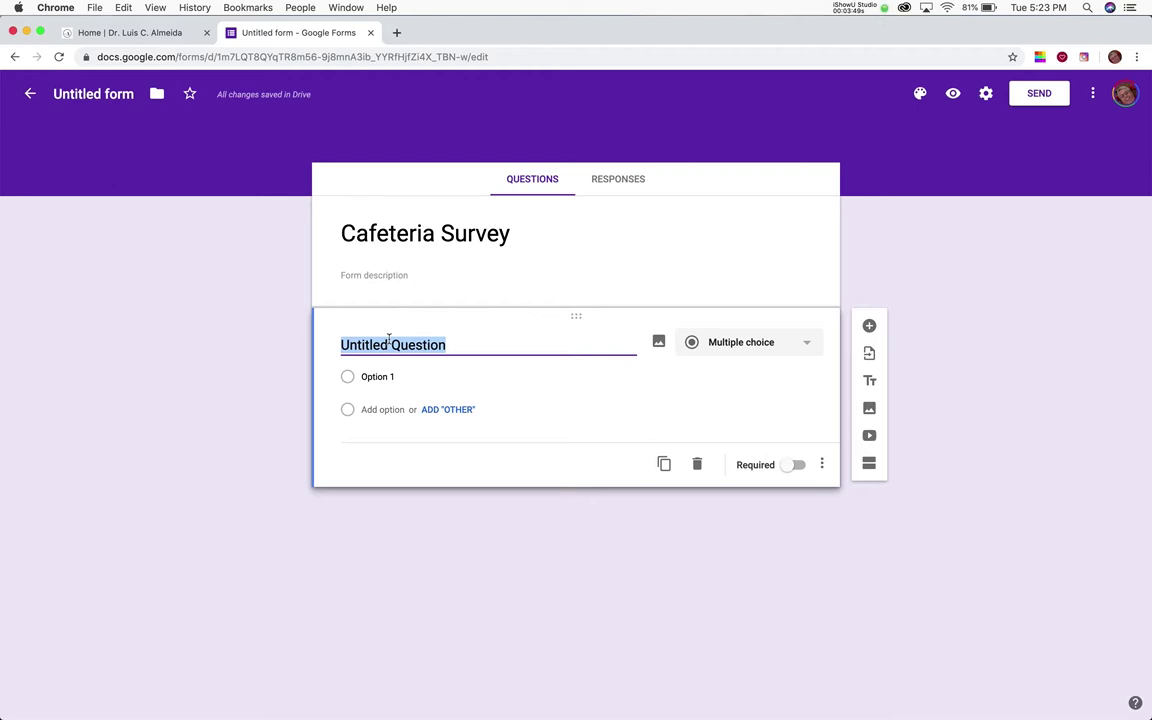
- Enter the first question 'I go to the cafeteria on a regular basis', fixing typos
type("I go to t")
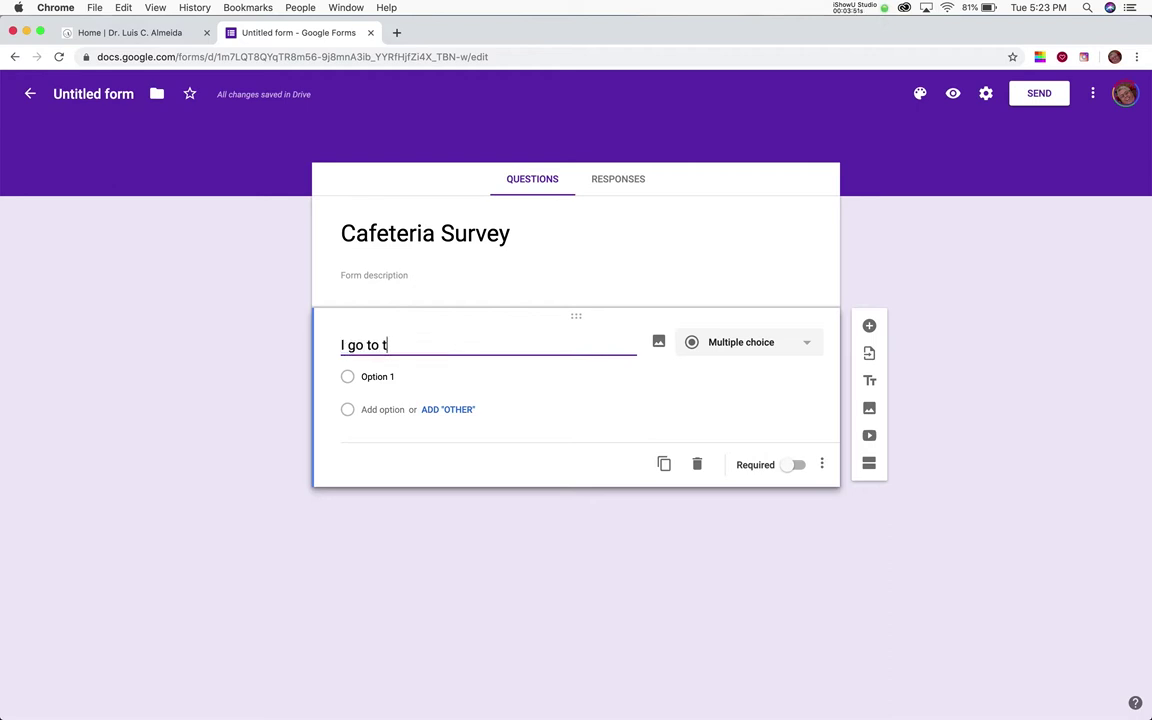
type("he cafetiria")
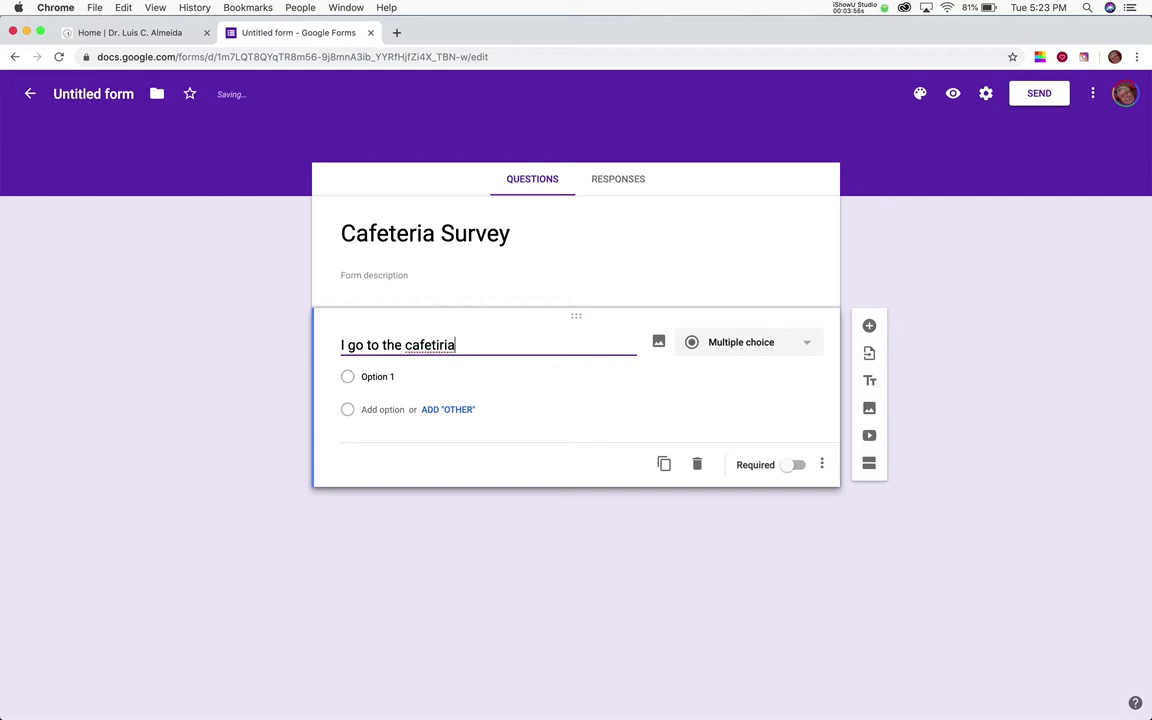
left_click(440, 345)
key("Delete")
type("e")
key("Right")
key("Right")
key("Right")
type("on a regular")
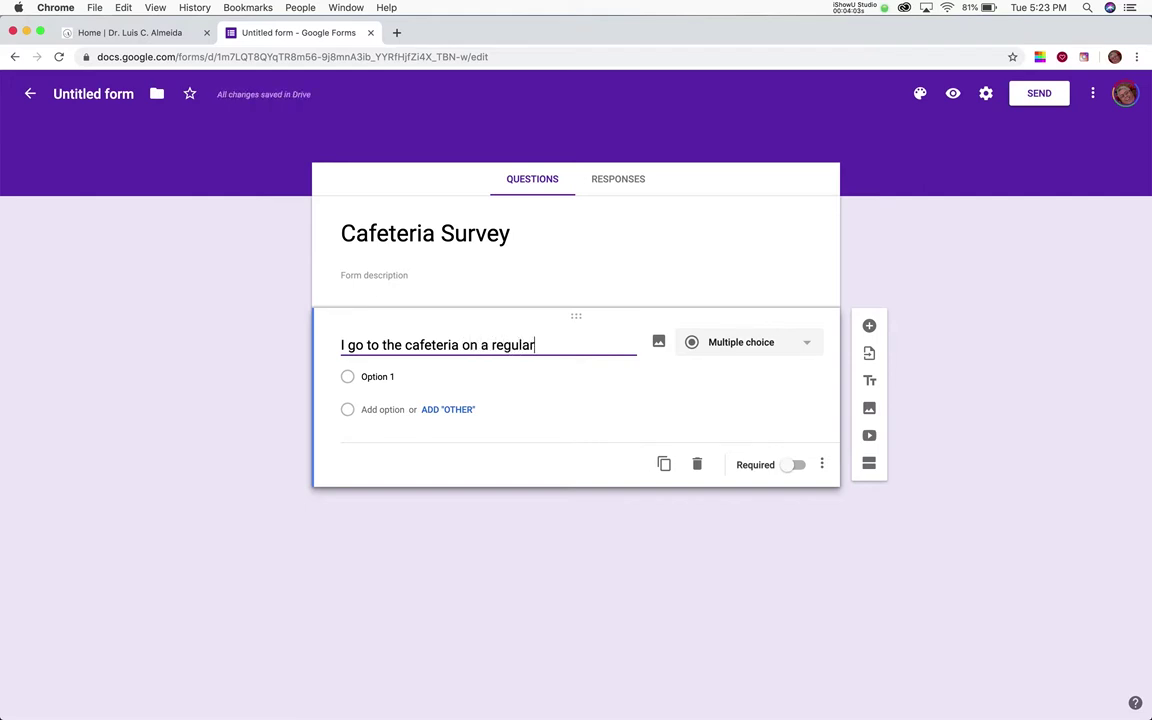
type(" basis")
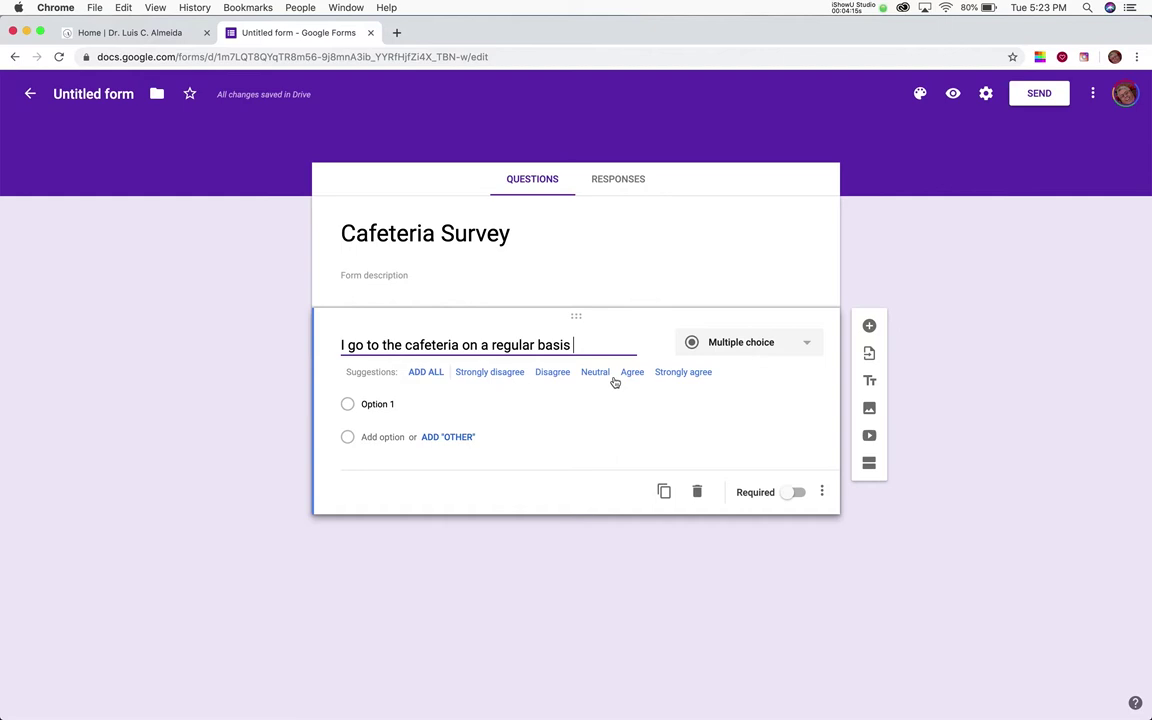
- Add all five agree–disagree options, make the question required, and duplicate it
left_click(426, 372)
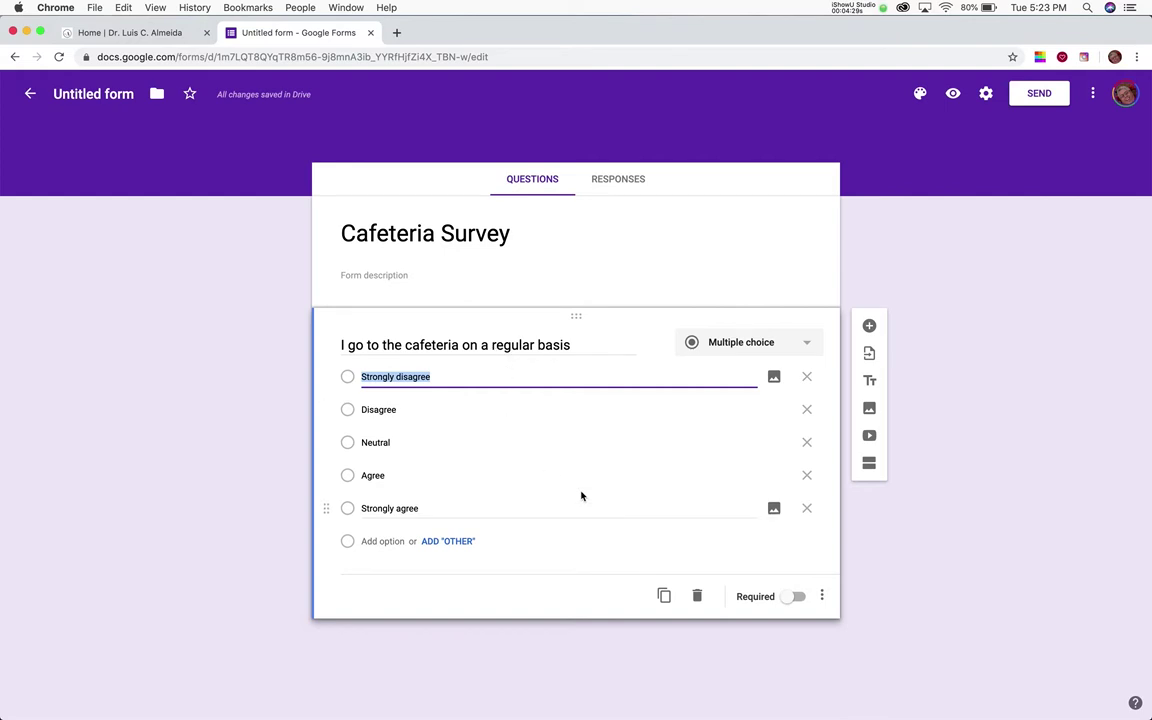
left_click(797, 598)
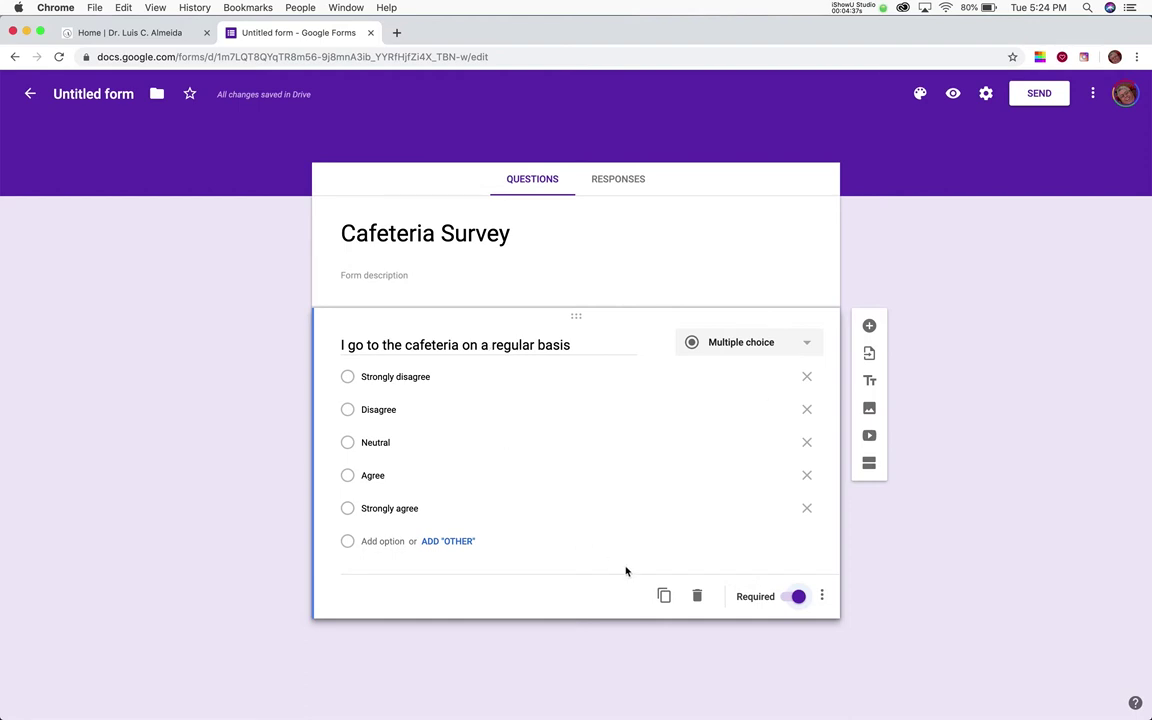
left_click(664, 597)
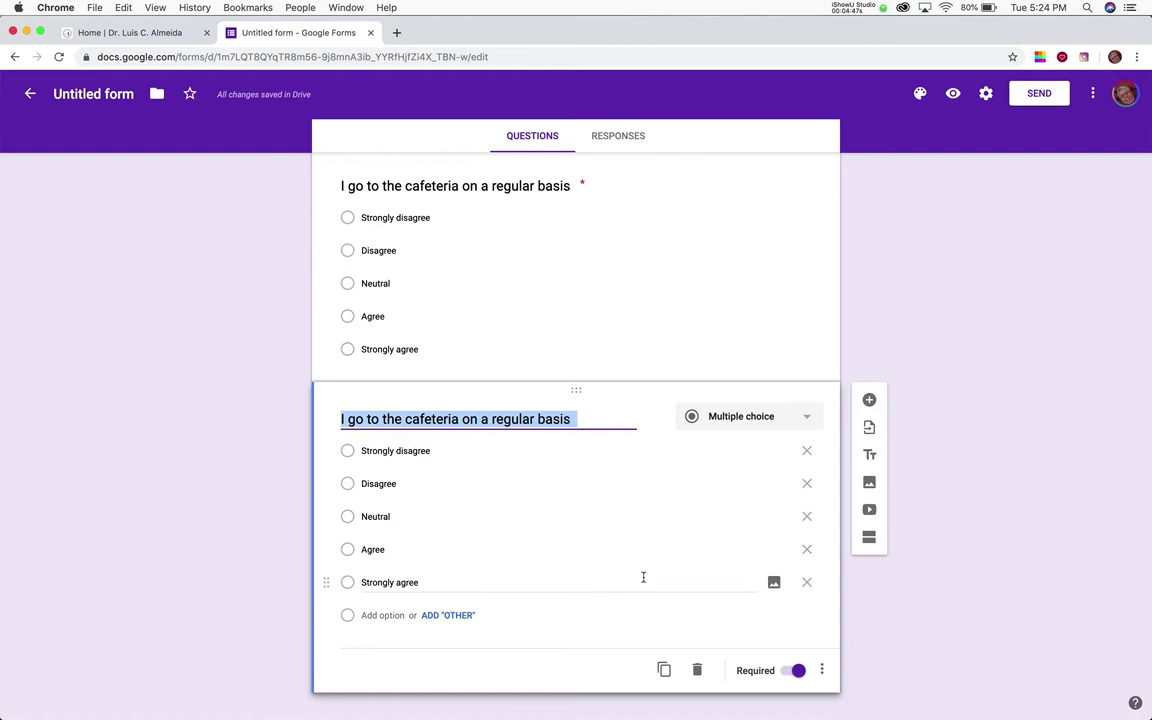
- Retitle the copy 'I eat a salad when I go to the cafeteria', replacing 'going'
type("I eat")
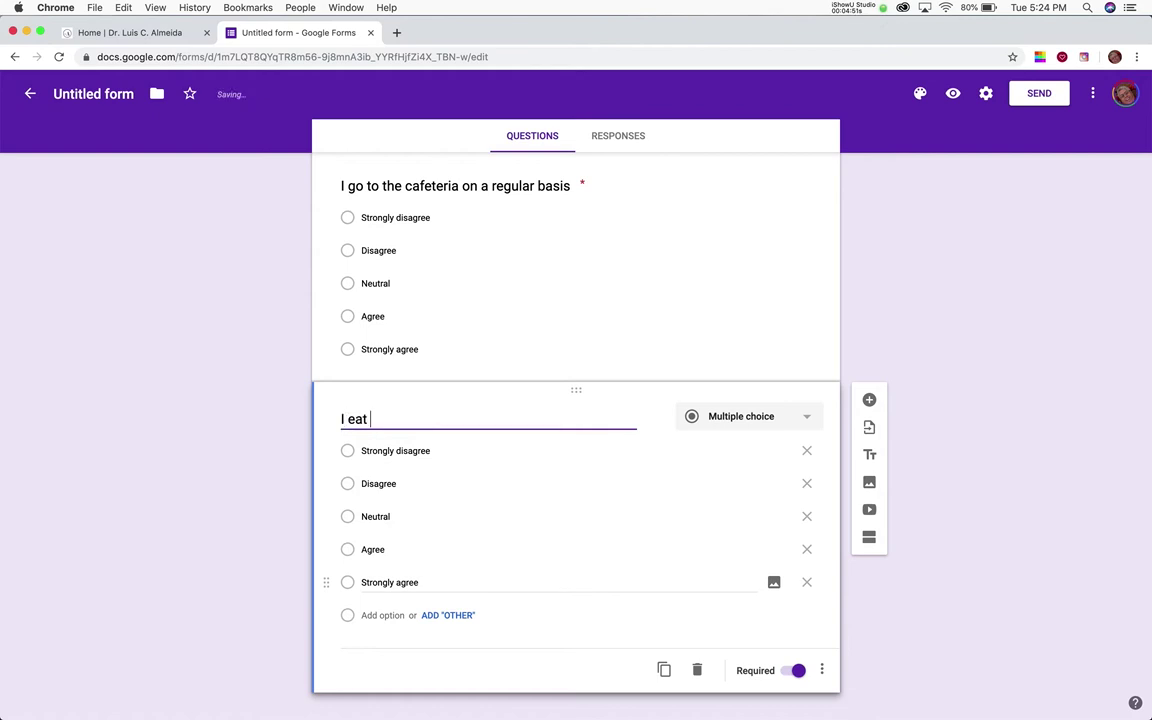
type(" a salad w")
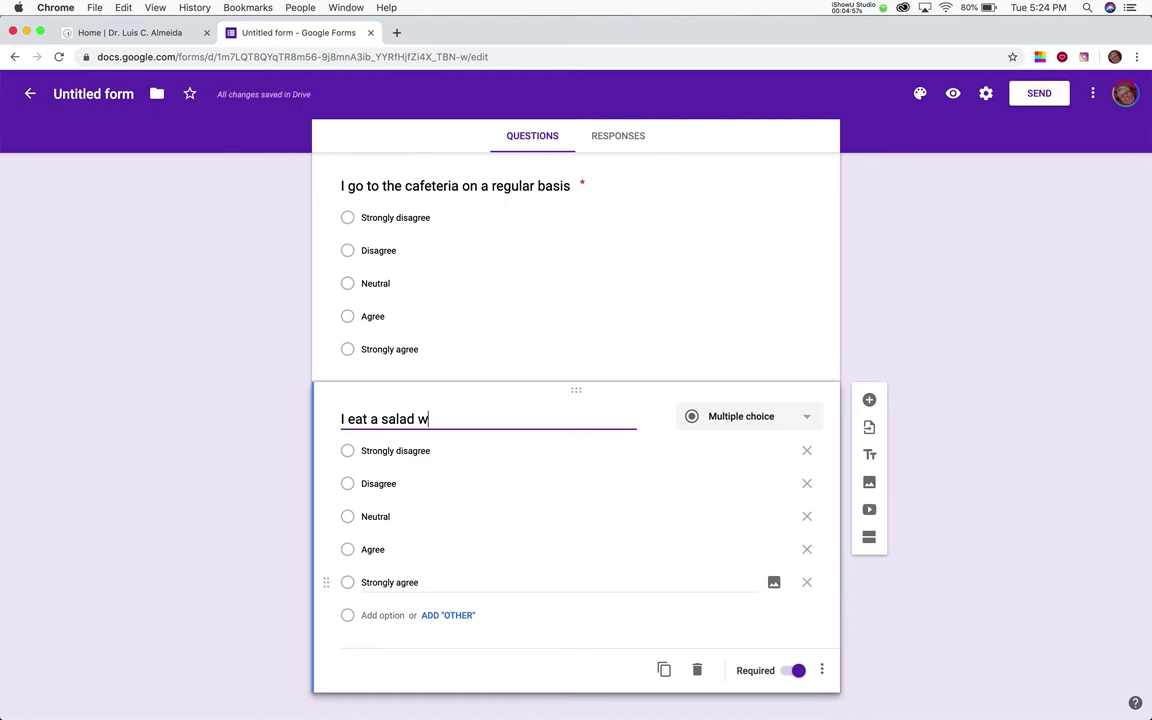
type("hen going to the cafeteria")
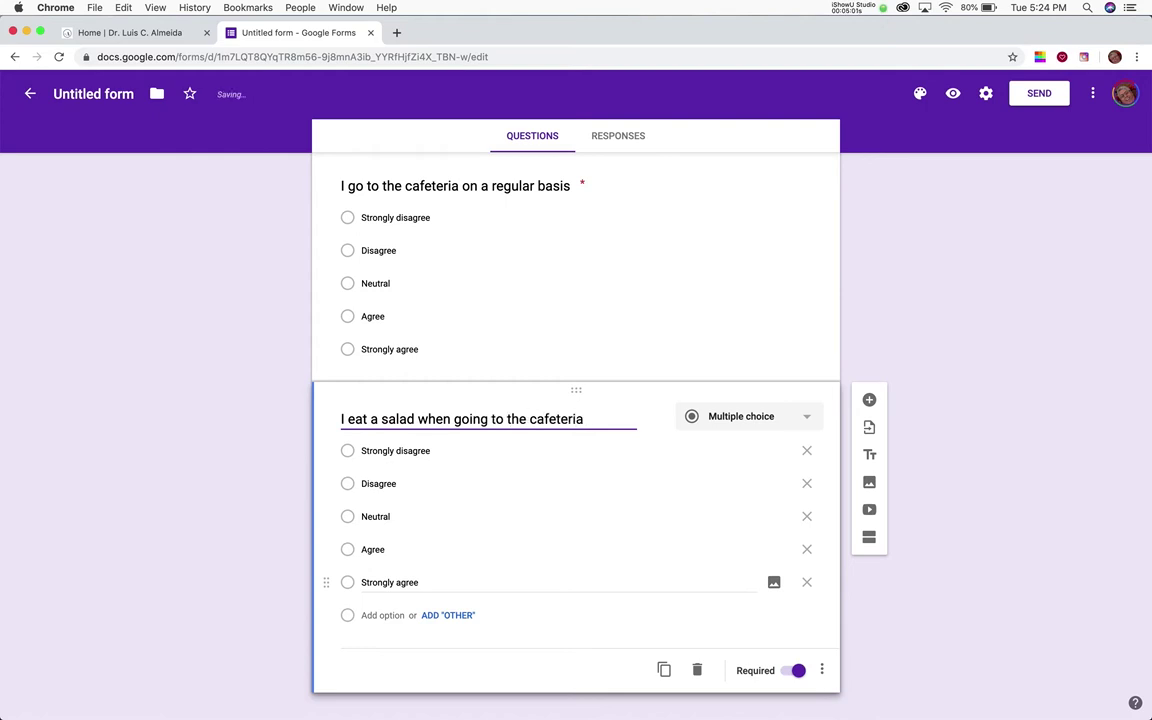
left_click(491, 420)
key("BackSpace")
key("BackSpace")
key("BackSpace")
key("BackSpace")
key("BackSpace")
key("BackSpace")
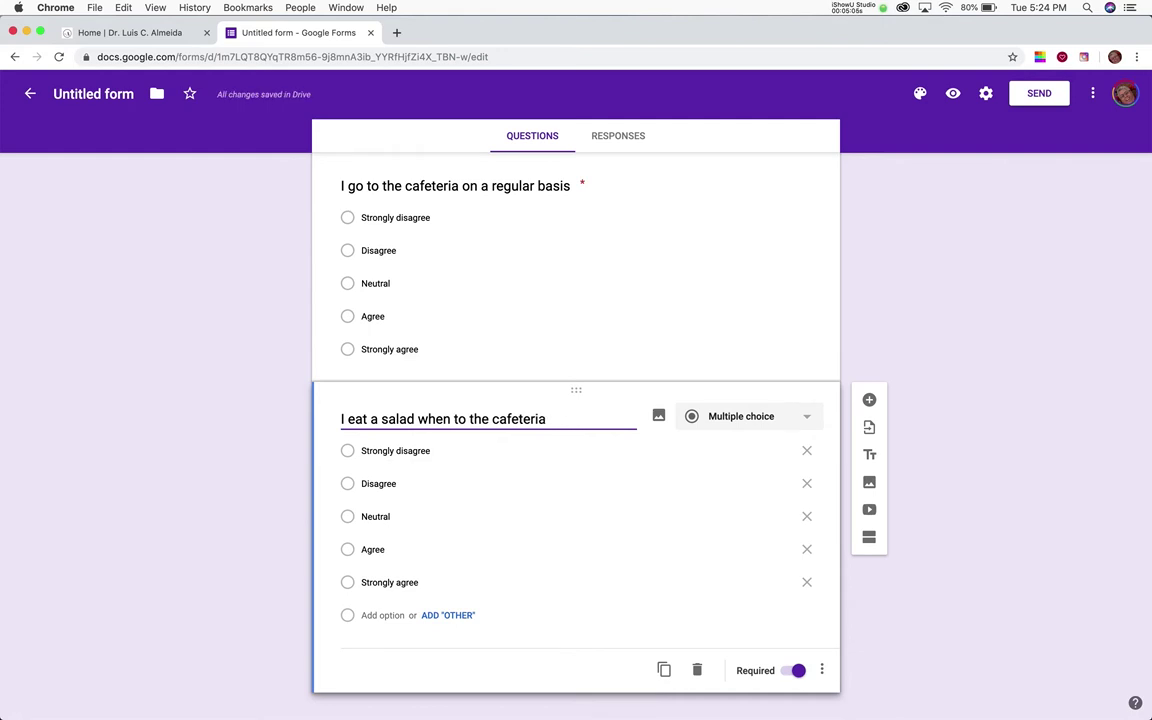
type("I")
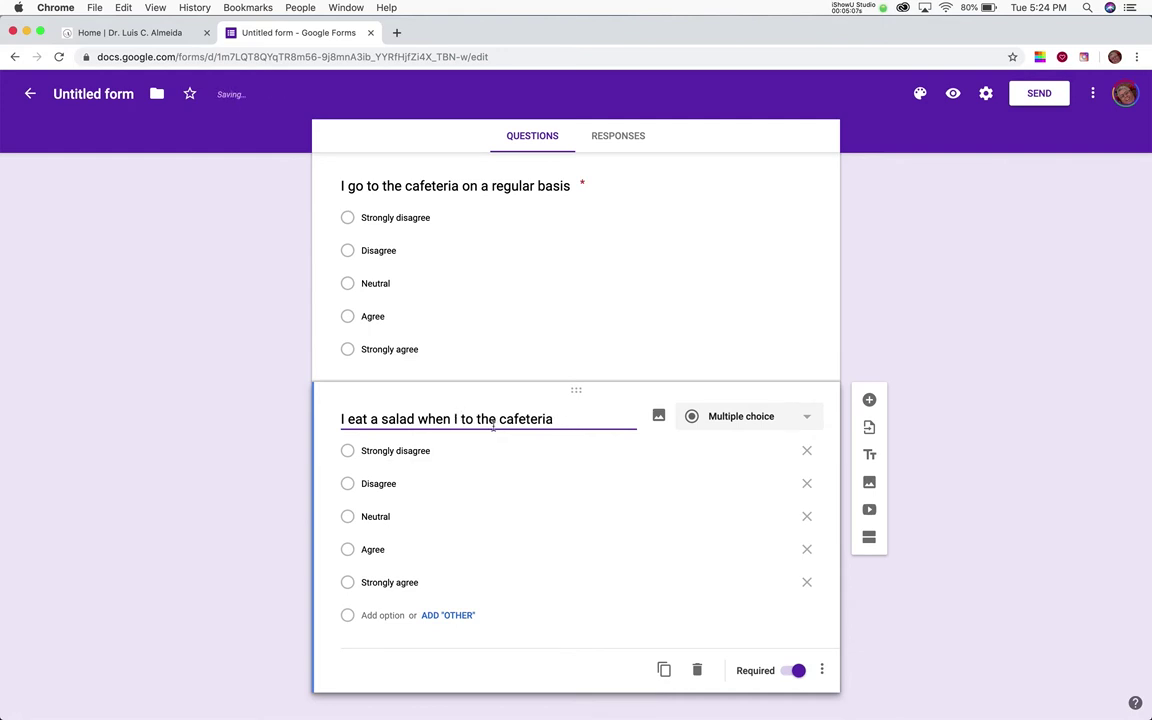
key("Delete")
type("g")
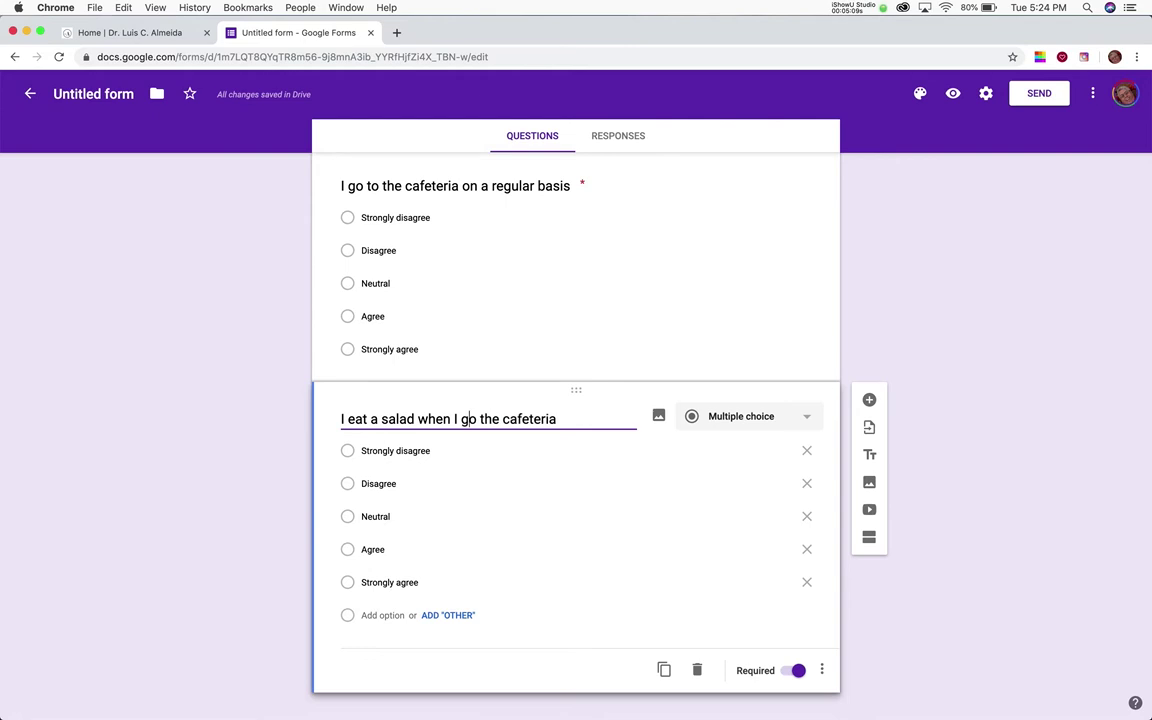
left_click(480, 419)
type("to")
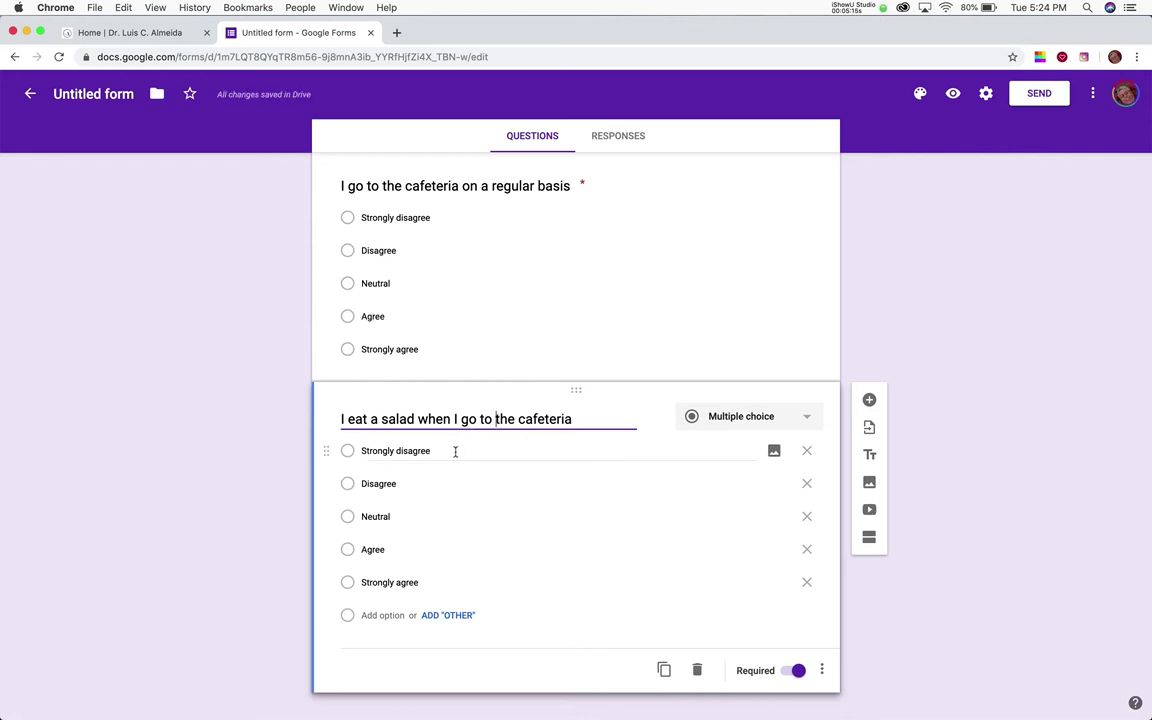
scroll(432, 508, "down", 1)
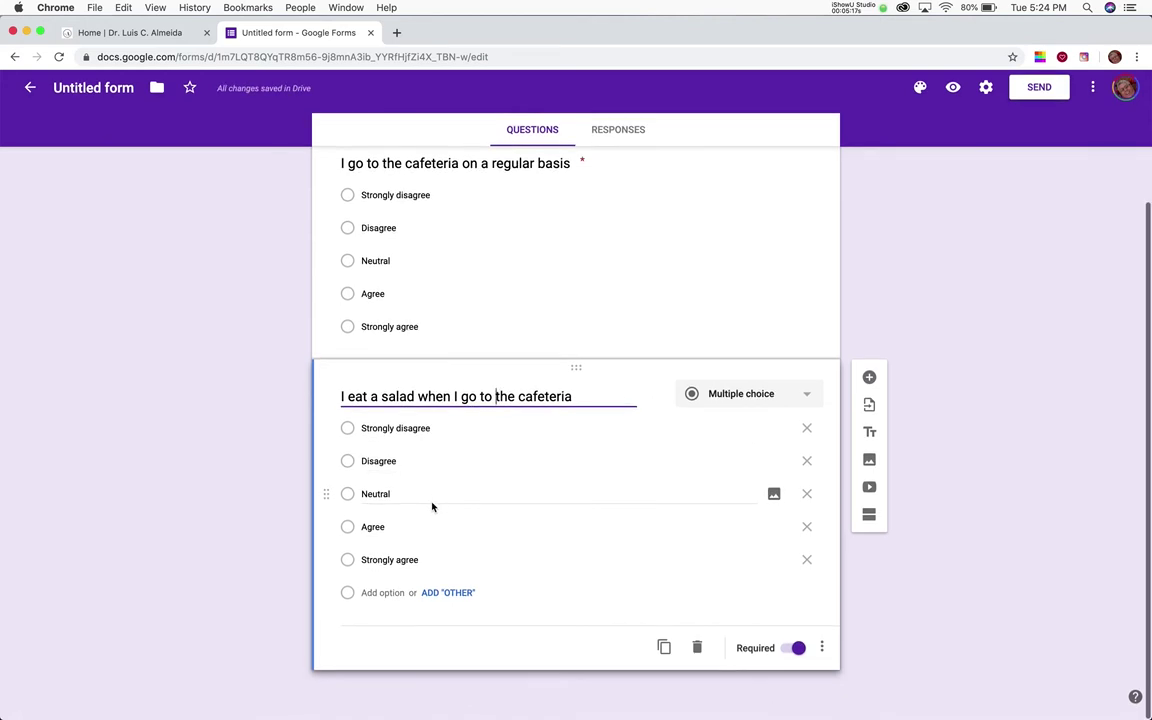
- Duplicate the salad question and retitle it 'I eat the international food when I go to the cafeteria'
left_click(663, 653)
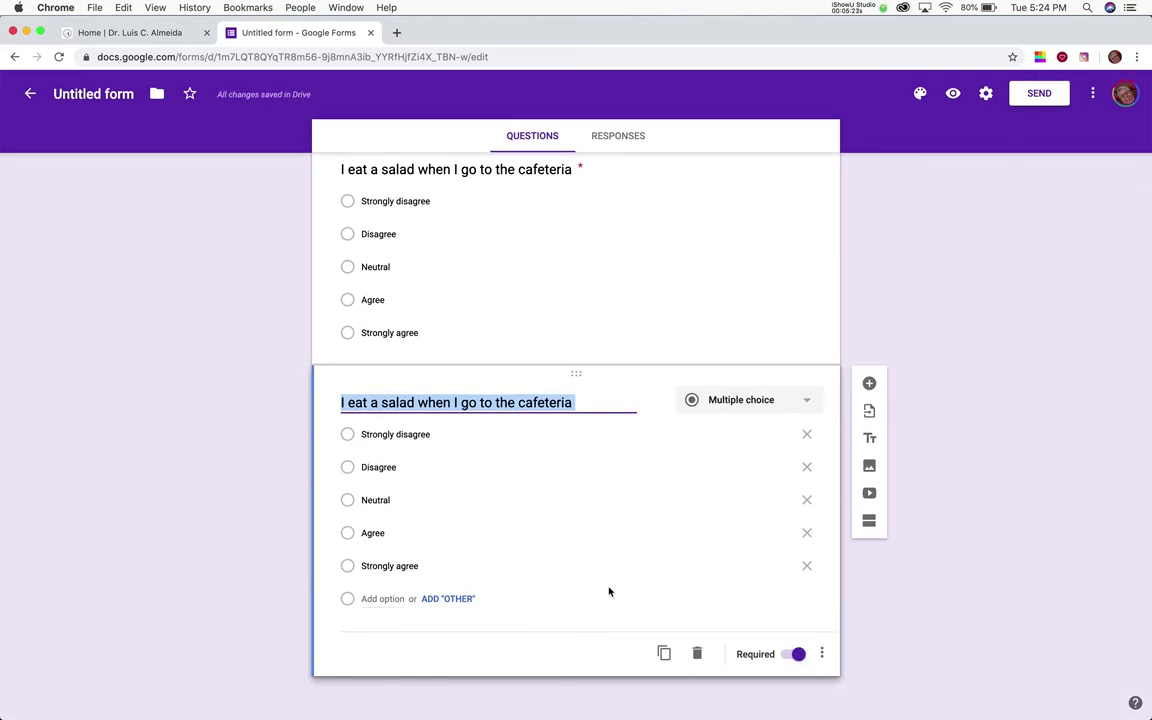
type("I")
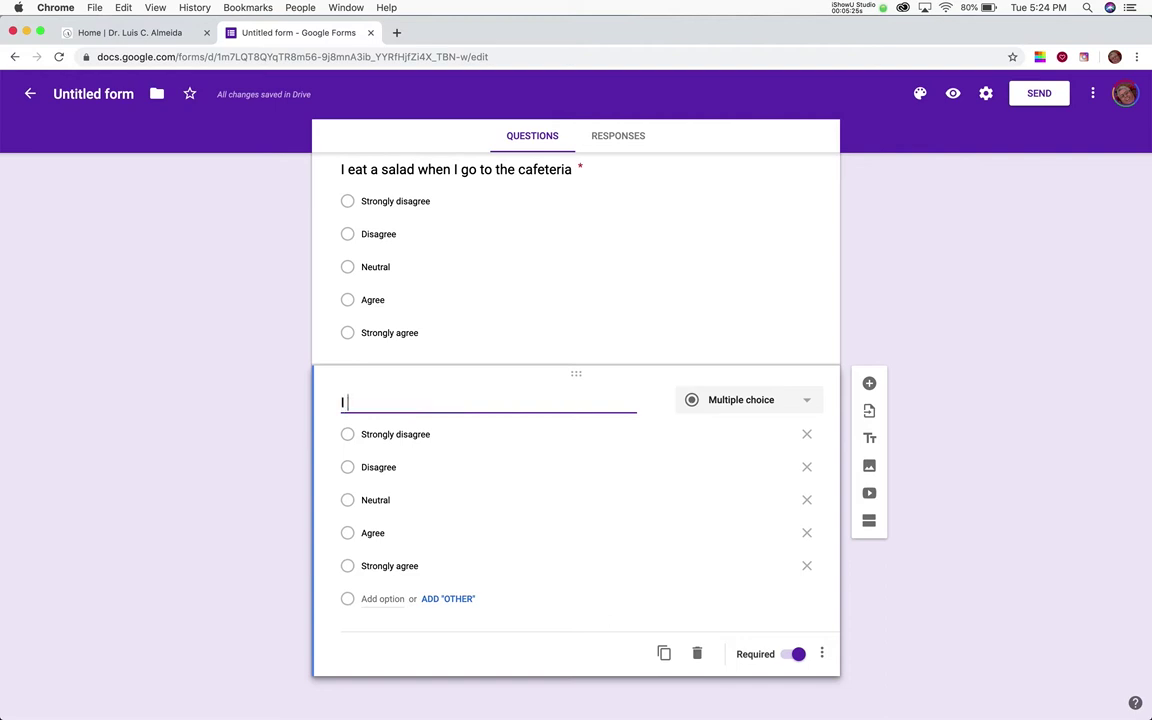
type(" eat the n")
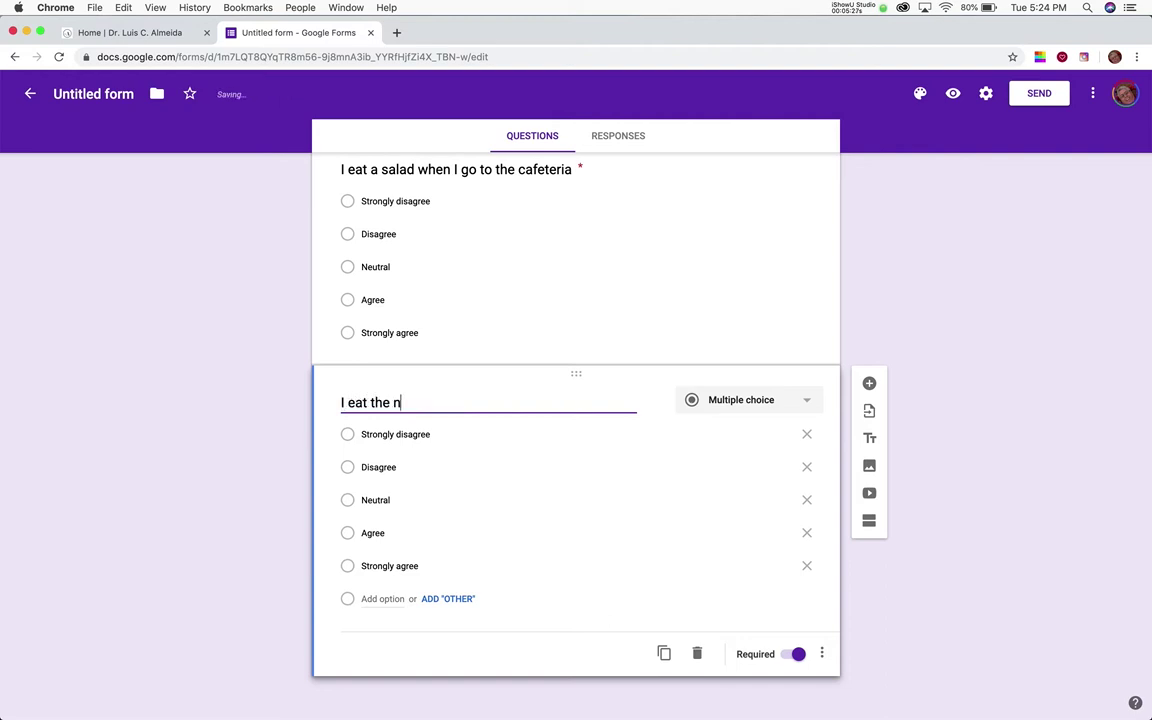
type("ternational fo")
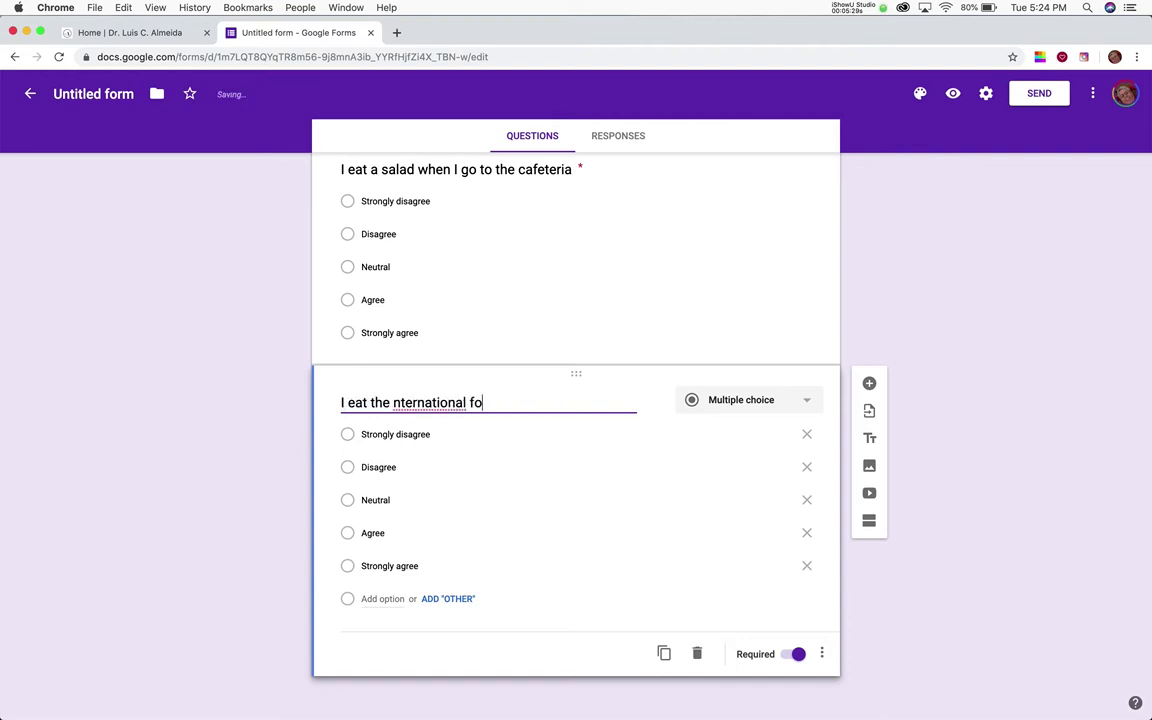
type("od whren")
key("BackSpace")
key("BackSpace")
key("BackSpace")
type("en I go to ")
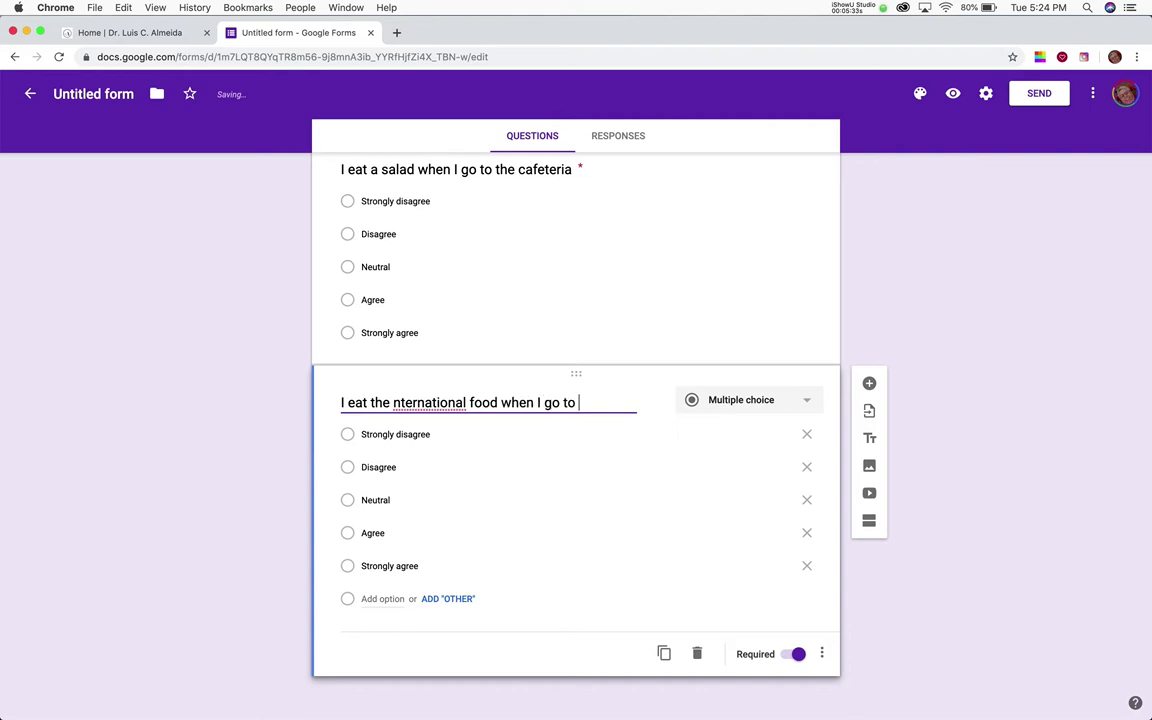
type("the cafeteria")
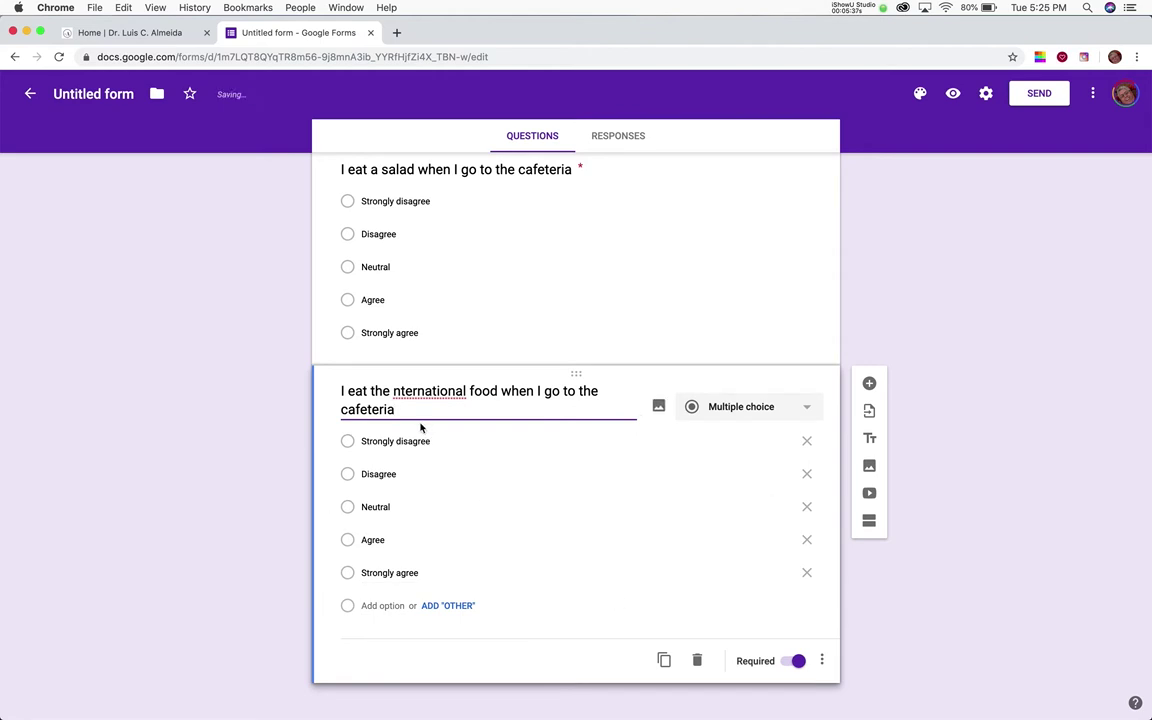
left_click(393, 391)
type("i")
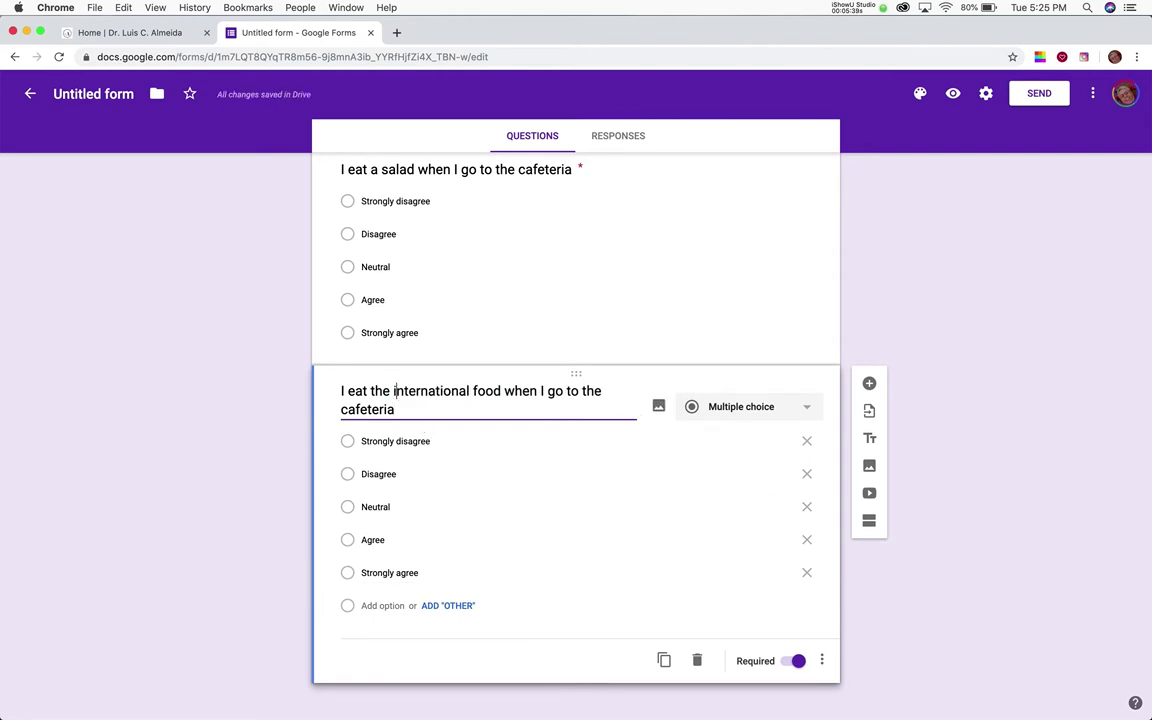
left_click(437, 413)
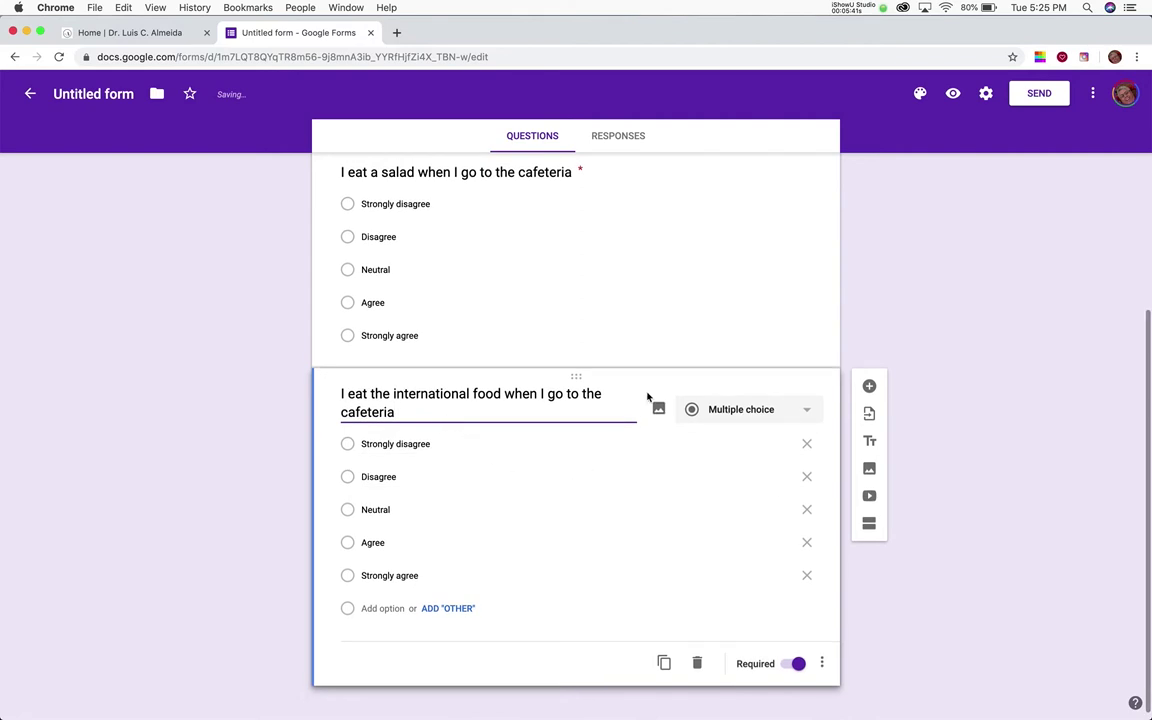
scroll(646, 398, "up", 5)
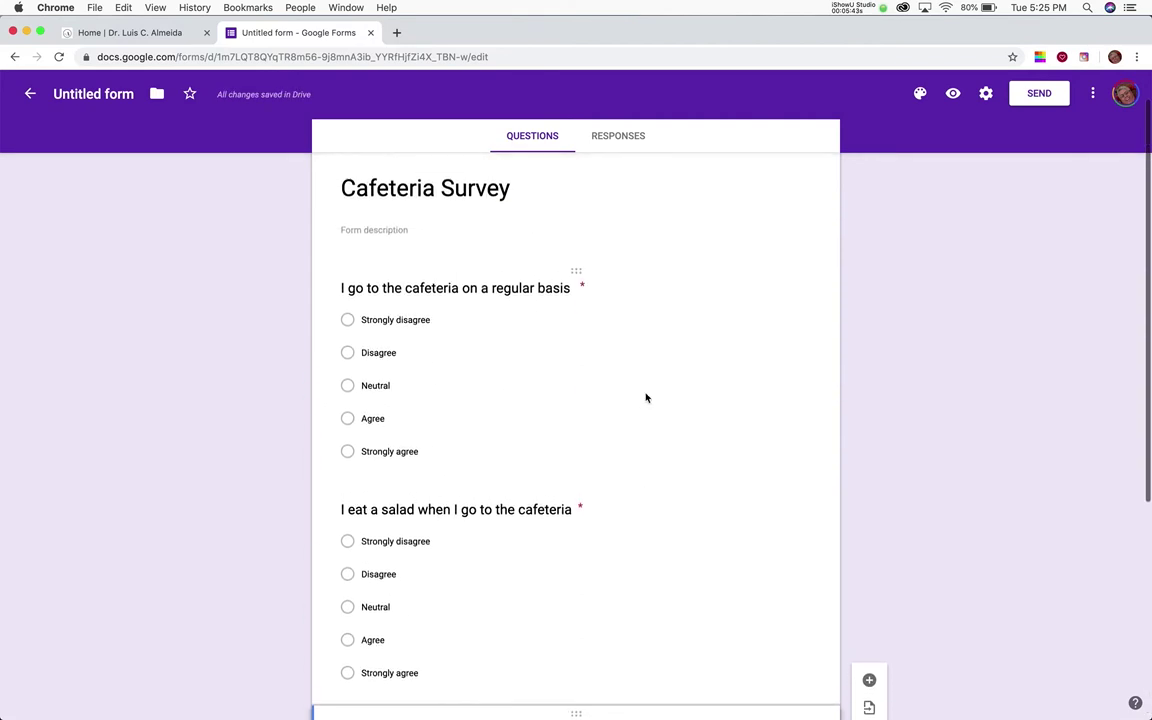
scroll(646, 398, "down", 5)
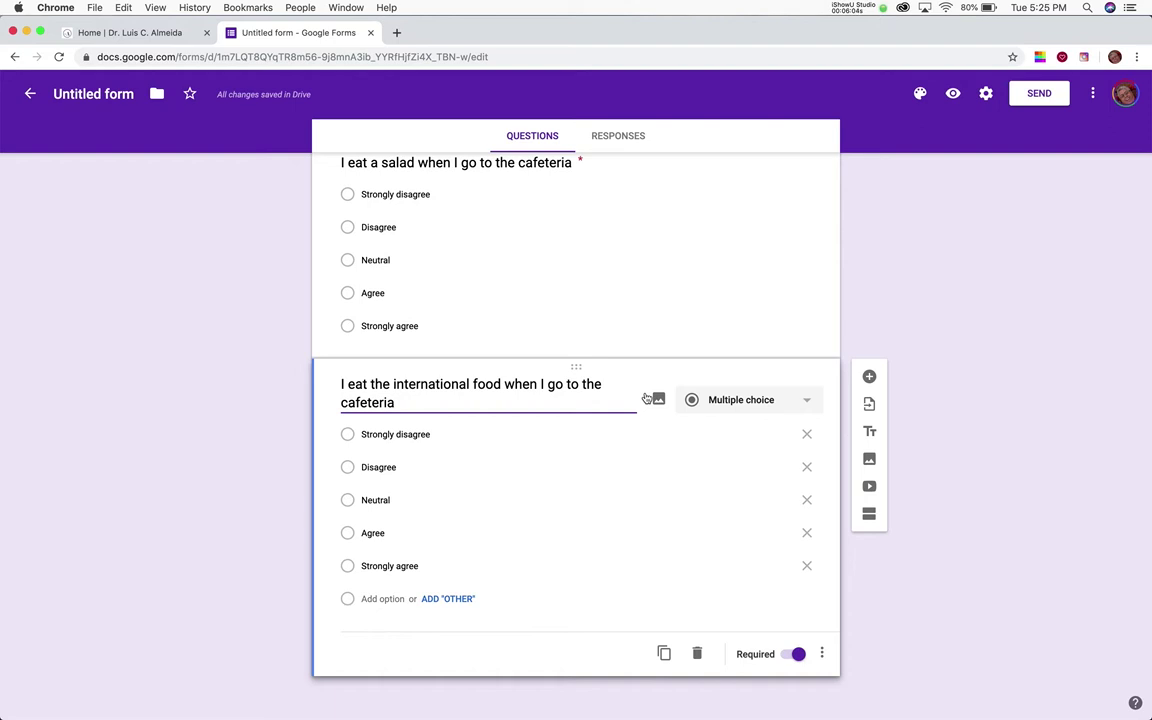
scroll(645, 398, "up", 6)
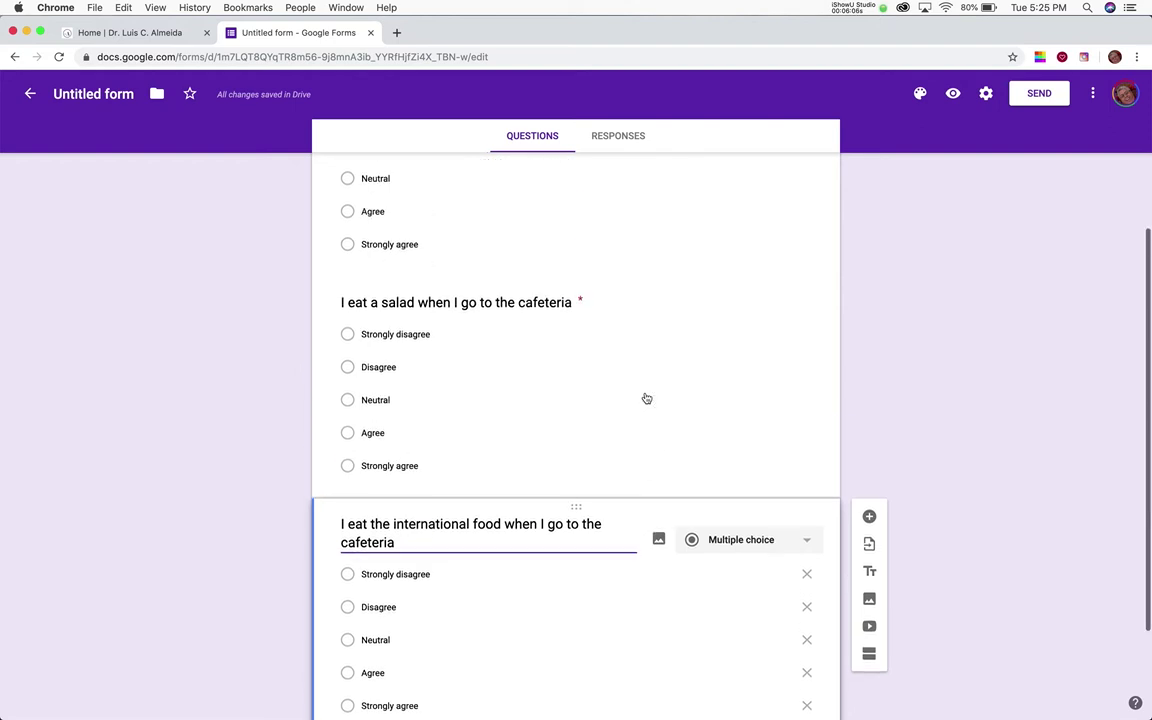
scroll(646, 398, "down", 2)
scroll(645, 398, "down", 2)
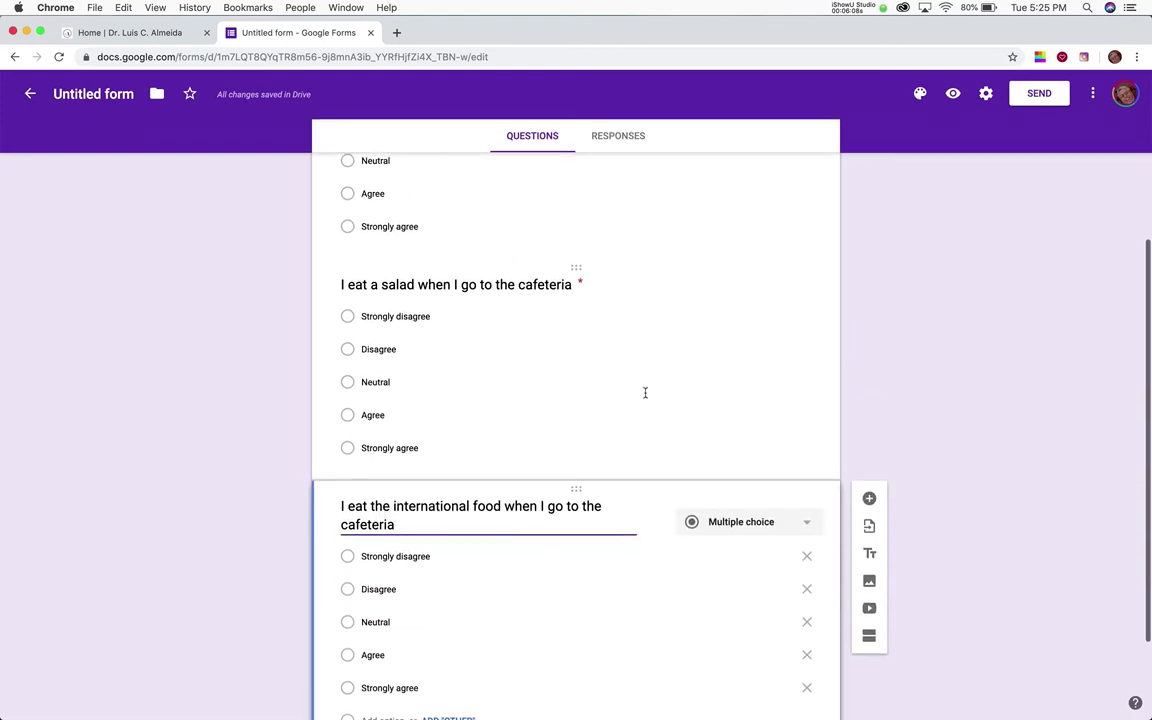
- Keep the third question as Multiple choice, then select the 'Untitled form' file name for renaming
left_click(806, 521)
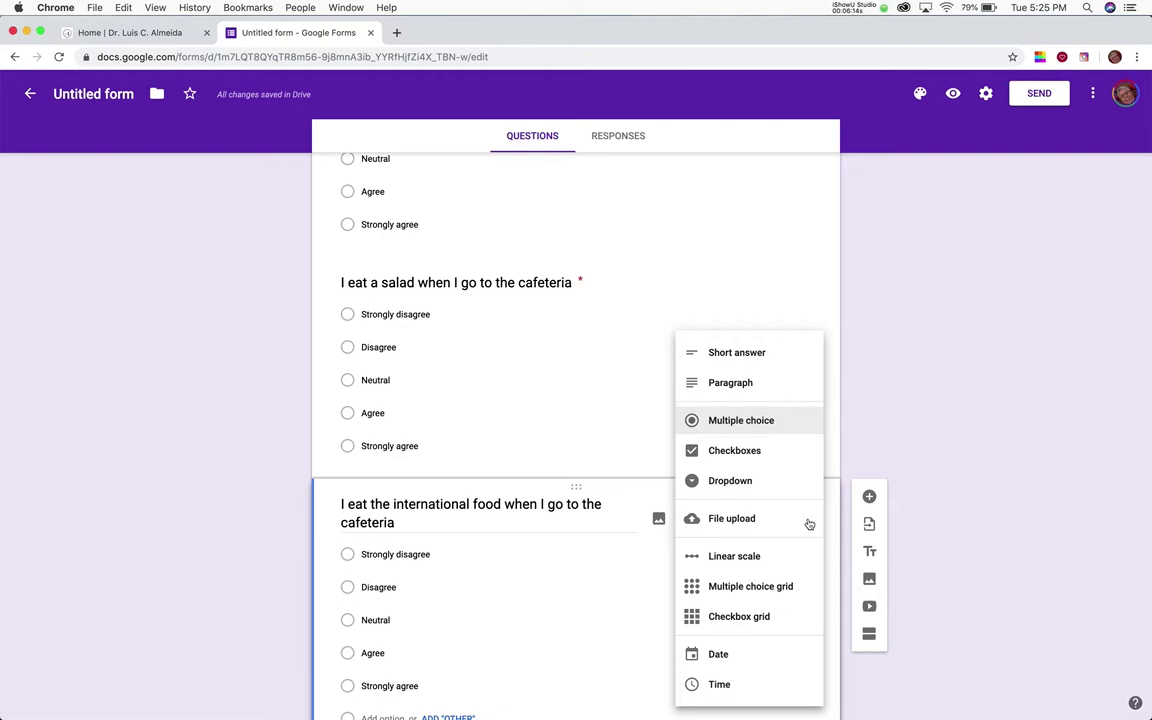
left_click(750, 420)
scroll(390, 310, "up", 5)
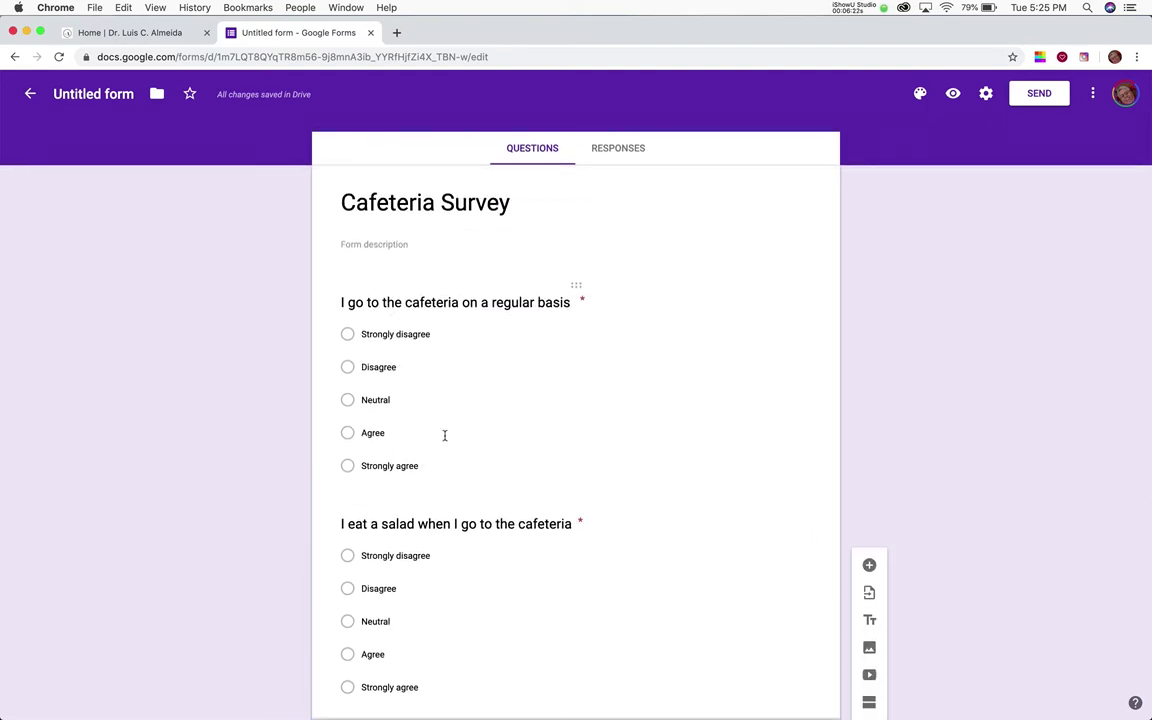
scroll(451, 426, "down", 1)
scroll(451, 426, "down", 5)
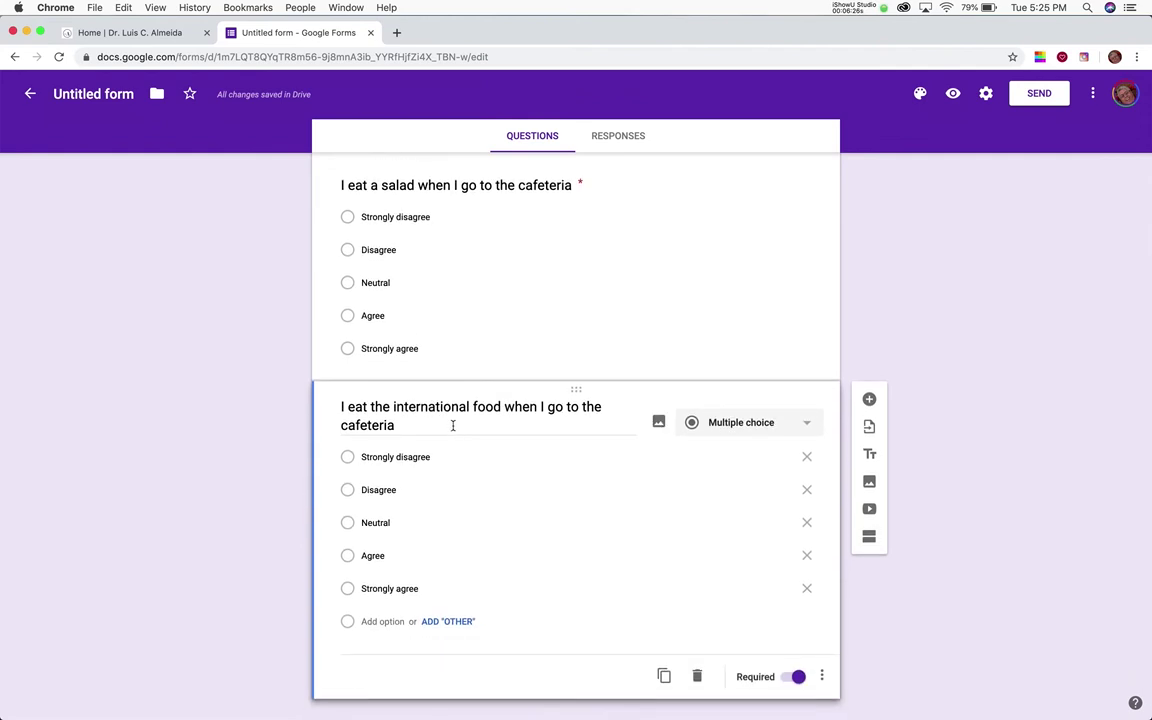
scroll(452, 426, "up", 5)
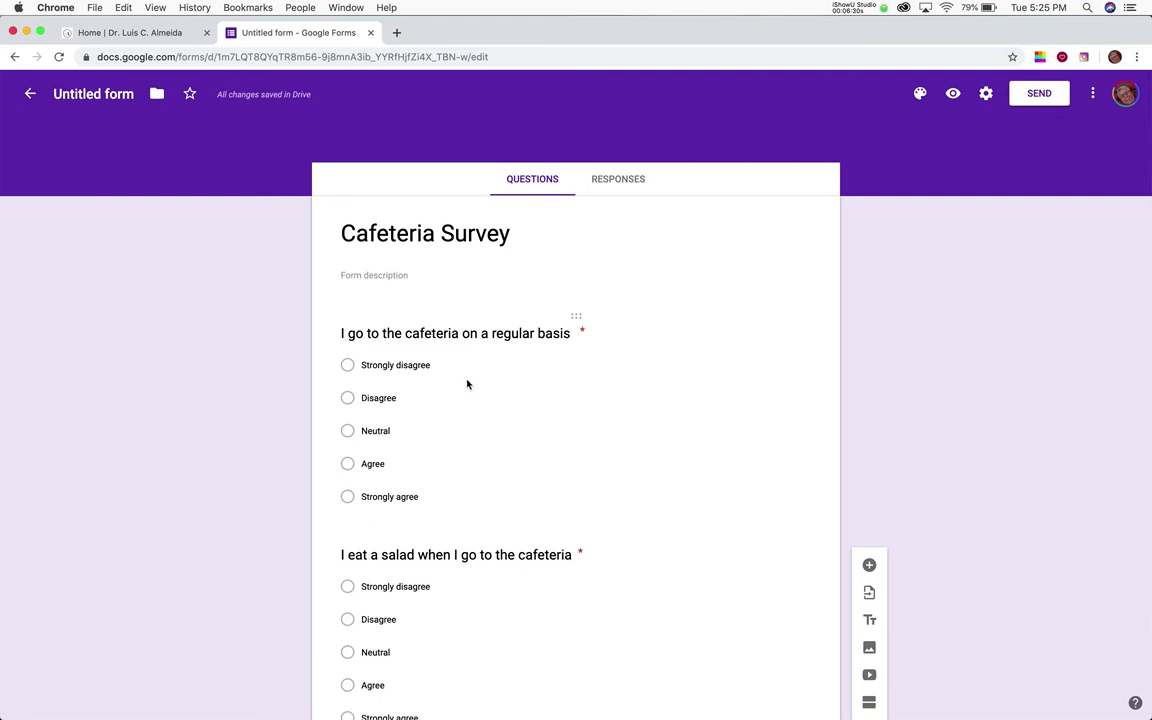
left_click(91, 94)
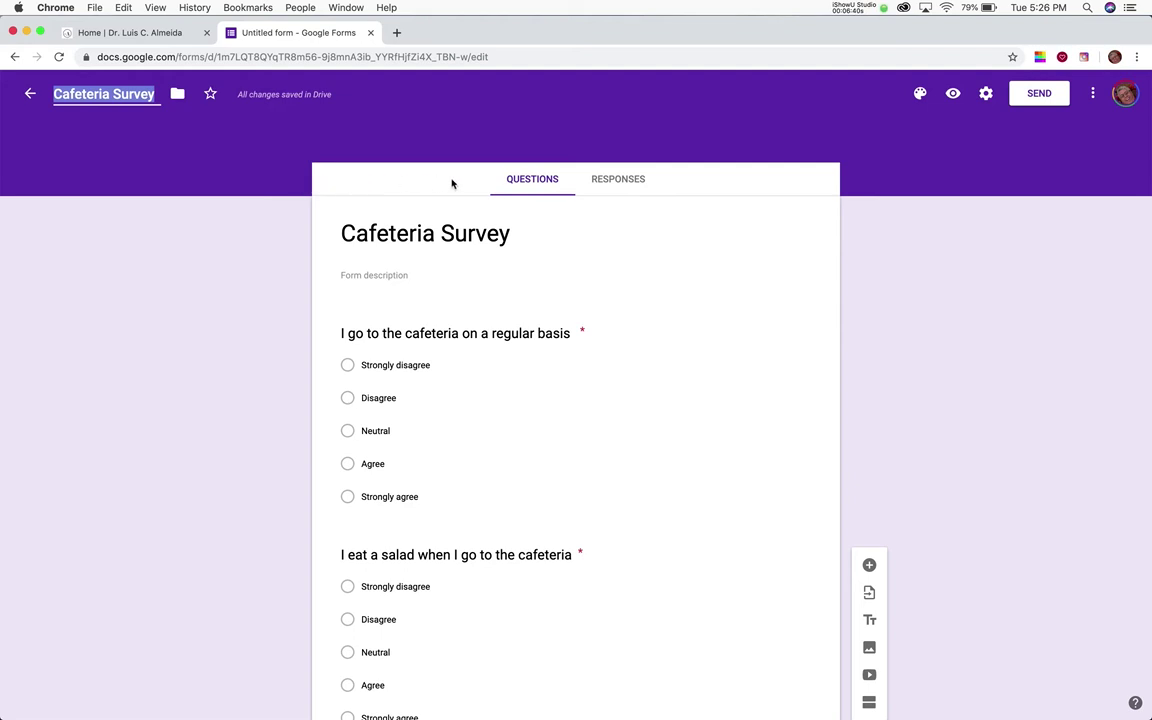
- Scroll through the form to review the three saved agree–disagree questions
scroll(823, 285, "down", 2)
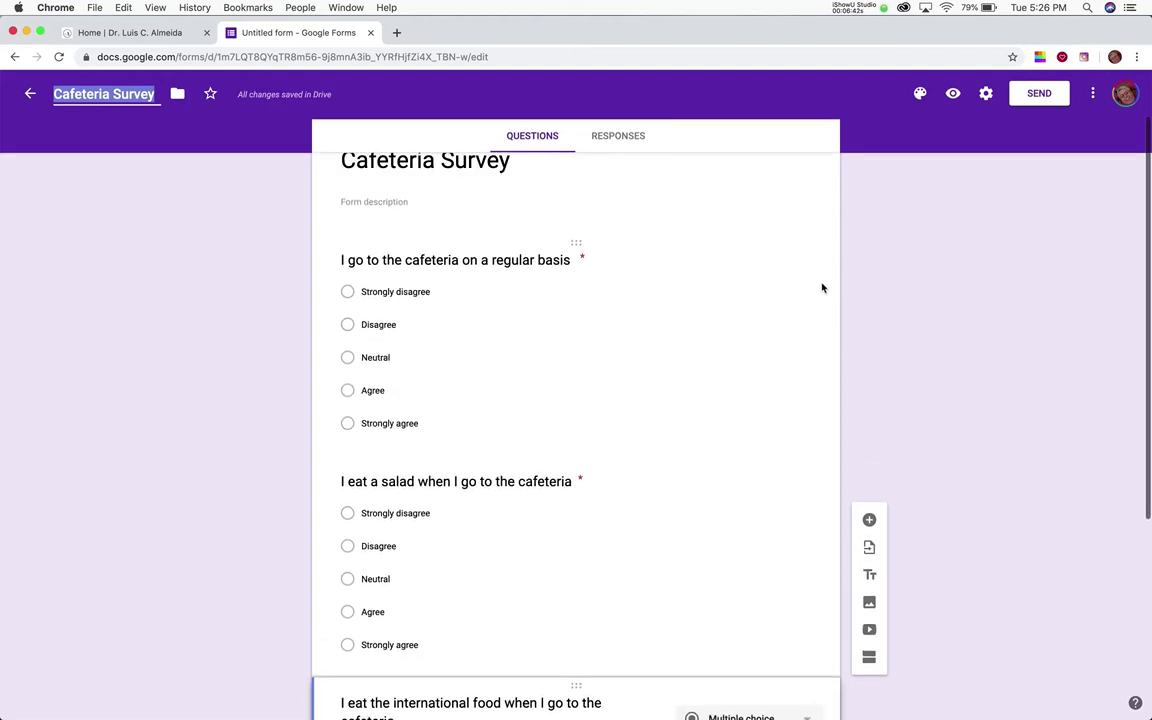
scroll(823, 285, "up", 2)
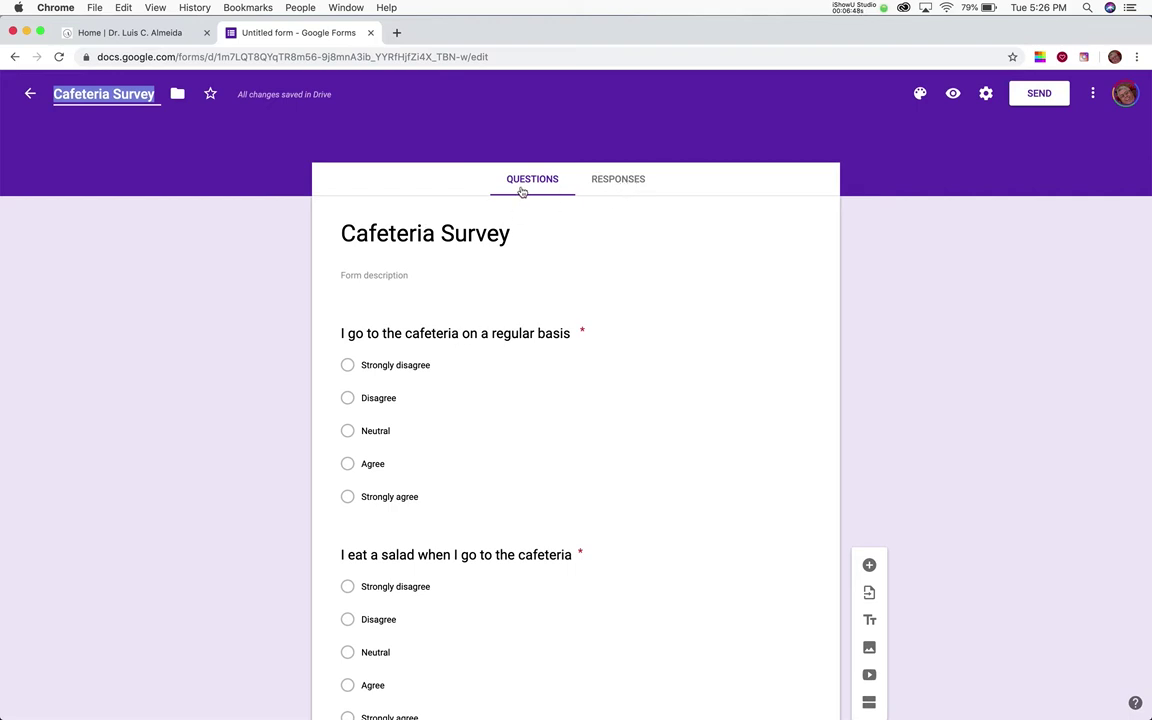
left_click(627, 183)
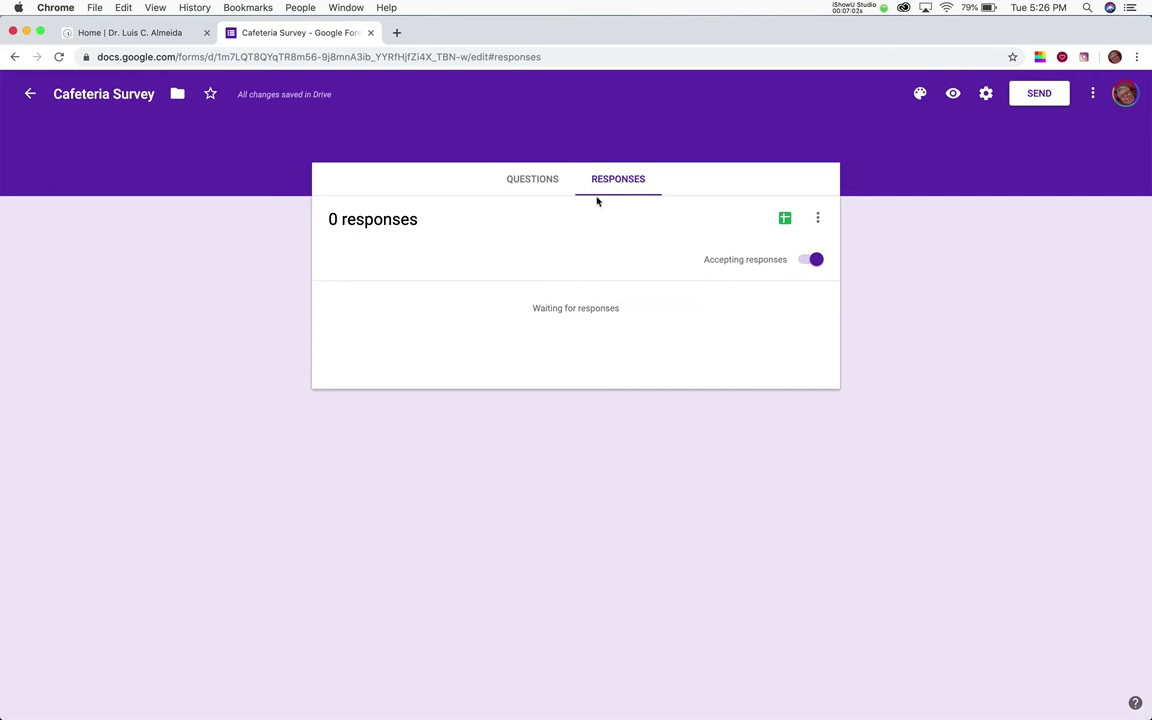
left_click(527, 181)
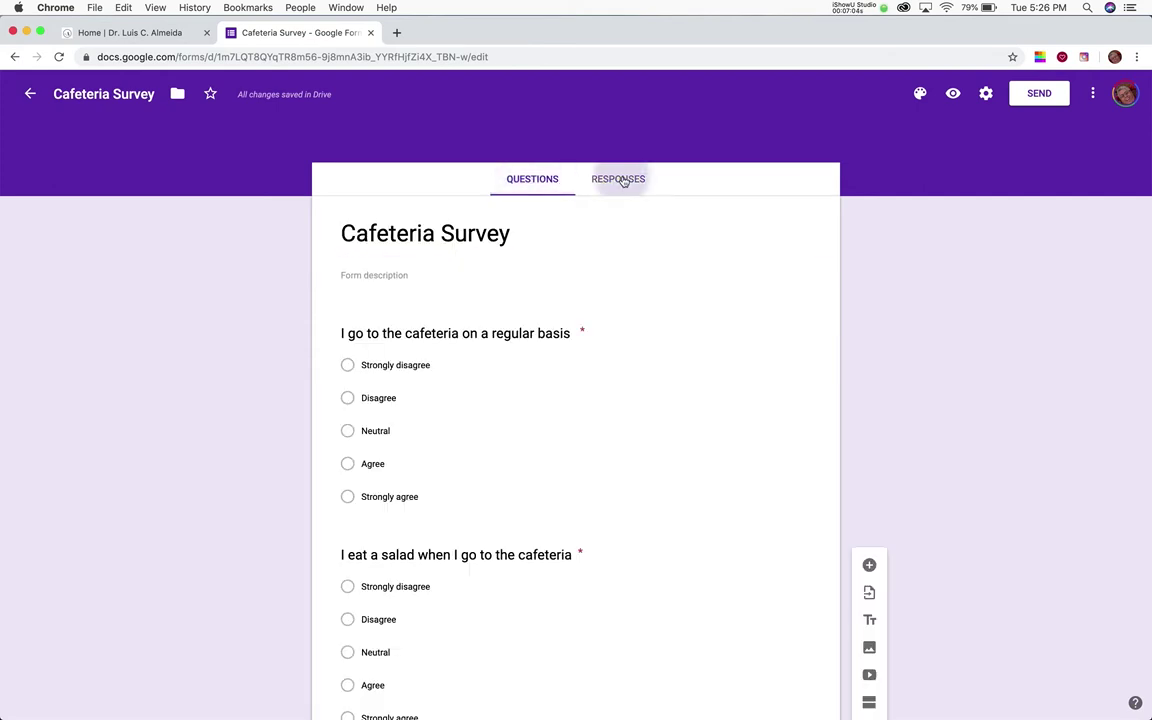
left_click(612, 180)
left_click(533, 180)
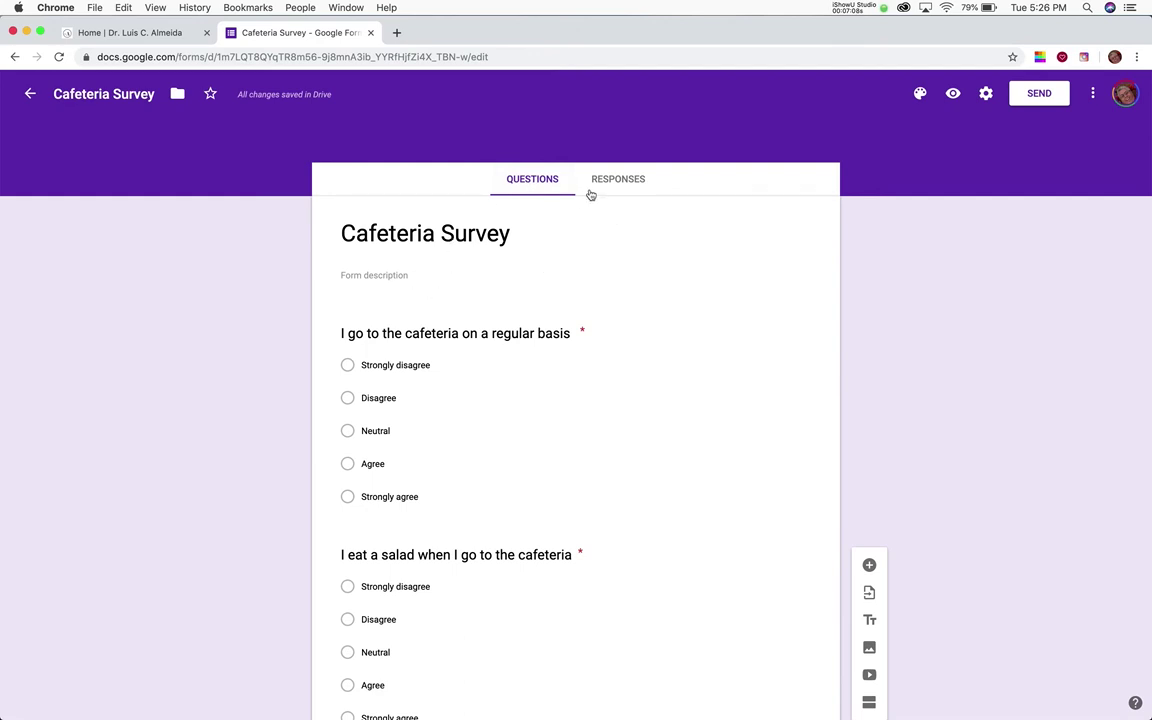
scroll(571, 242, "down", 5)
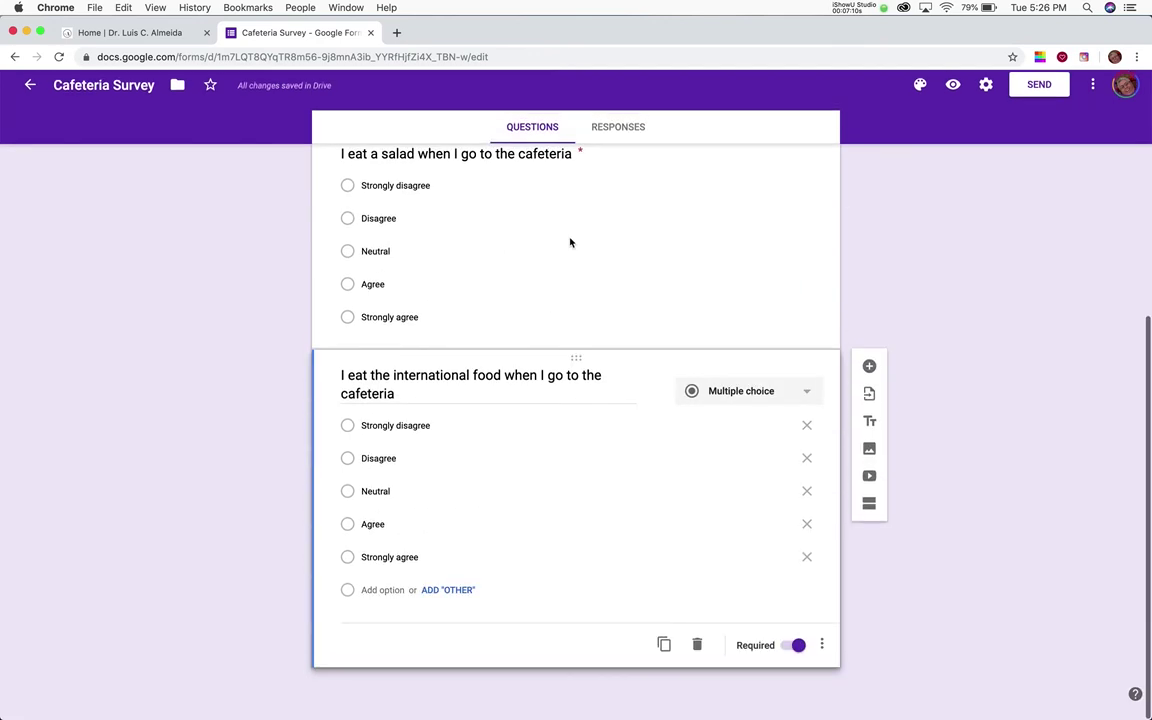
scroll(571, 242, "up", 5)
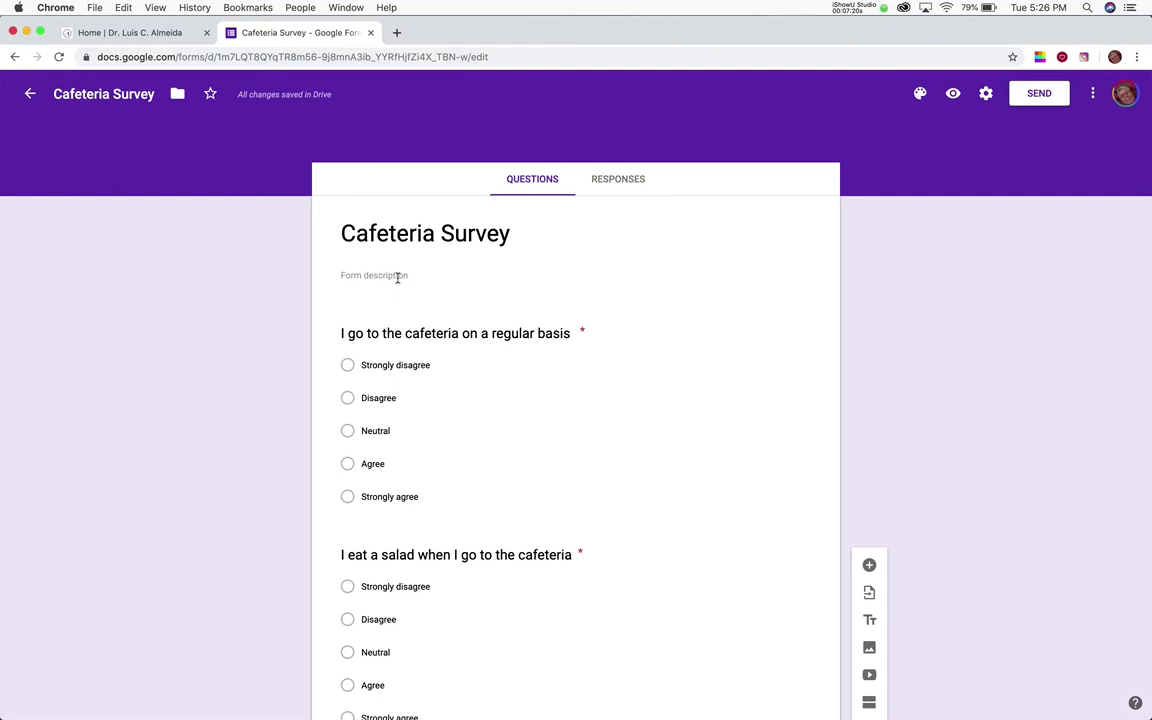
left_click(399, 277)
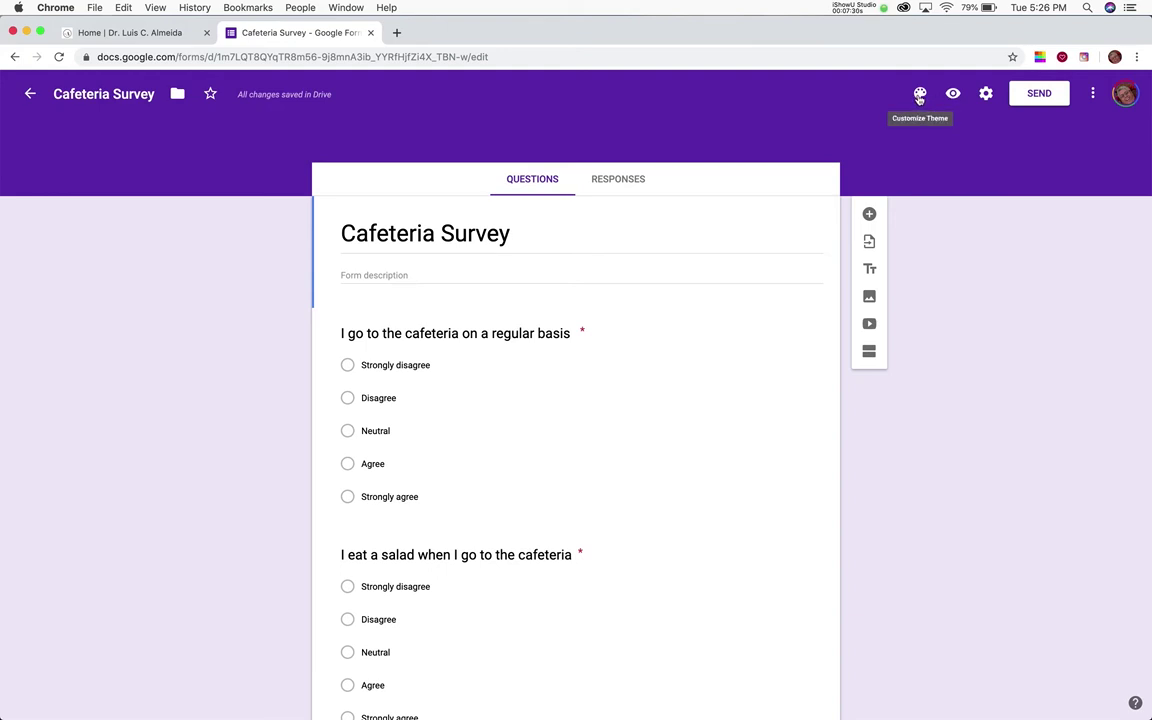
- Set the theme colour to green with a light gray background
left_click(919, 95)
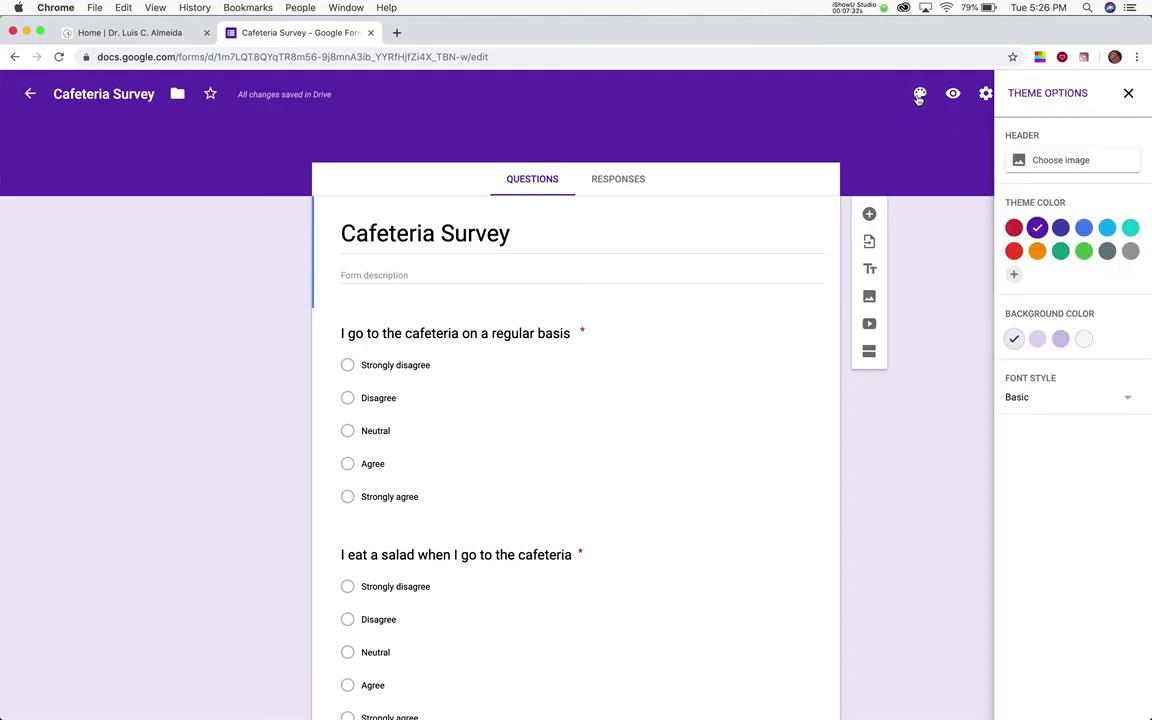
left_click(1059, 234)
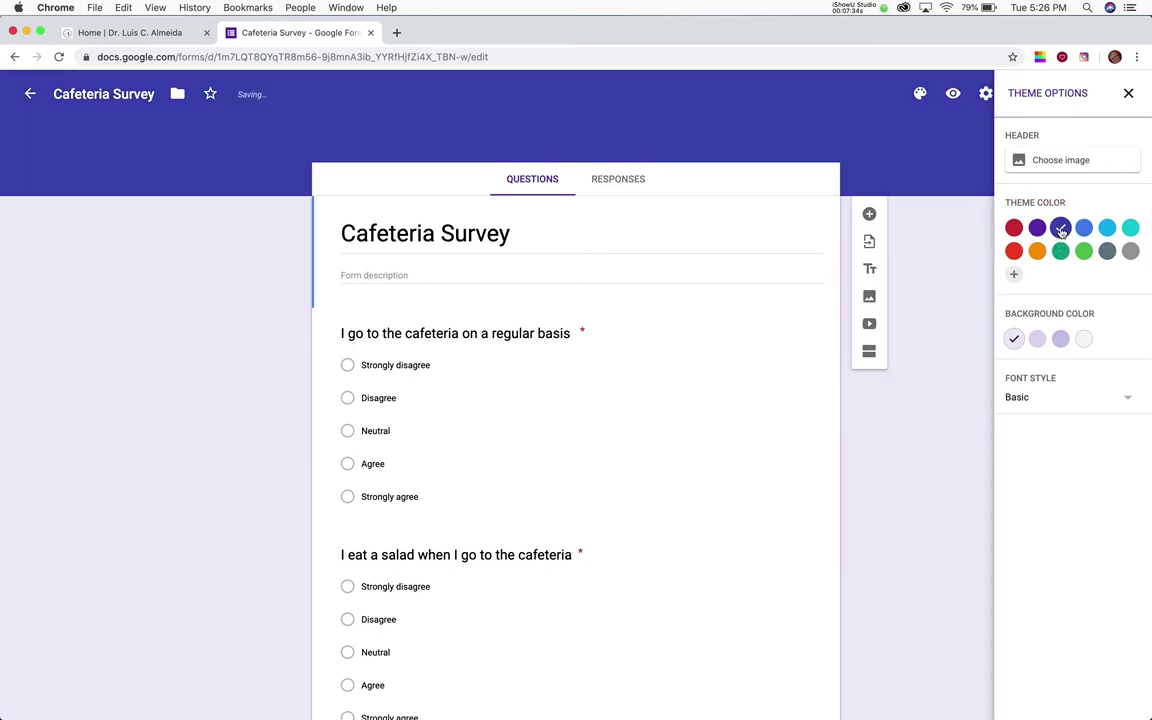
left_click(1084, 251)
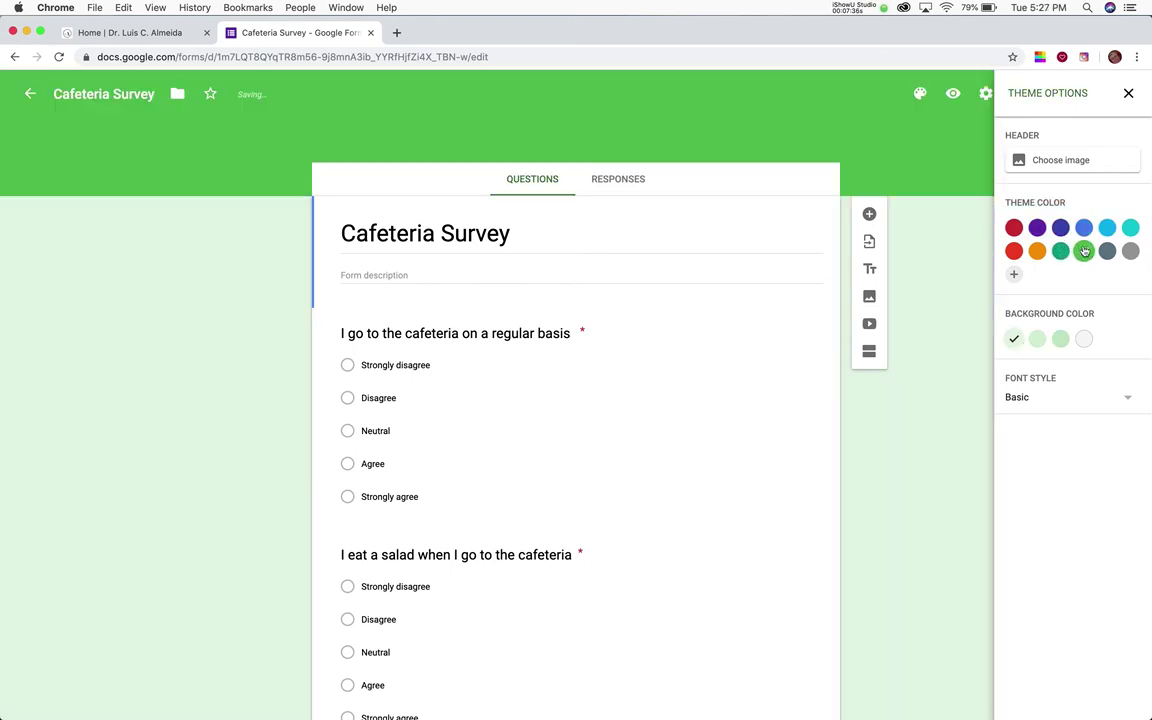
left_click(1130, 228)
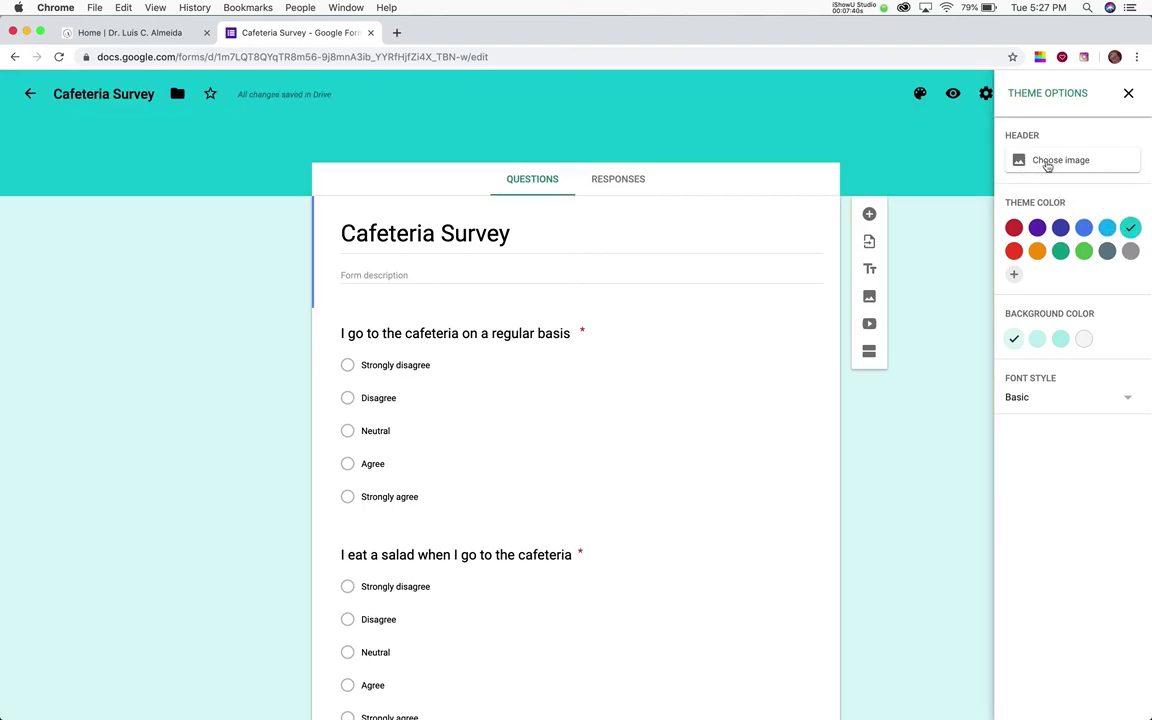
left_click(1040, 253)
left_click(1060, 251)
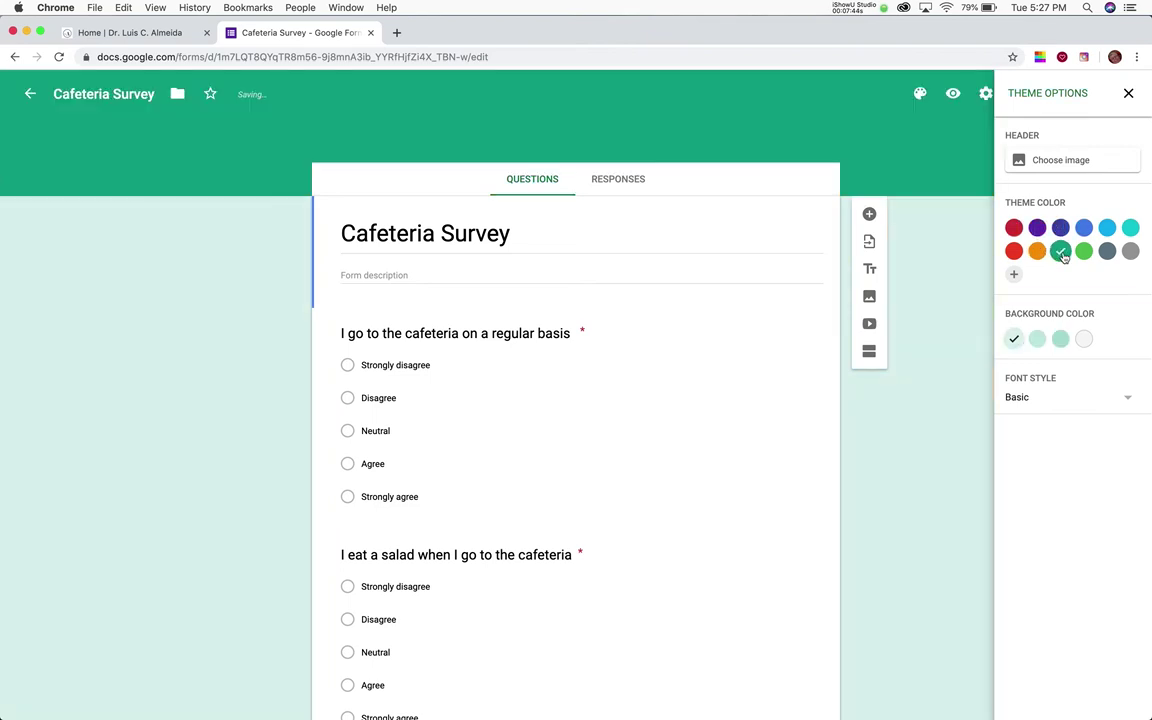
left_click(1083, 339)
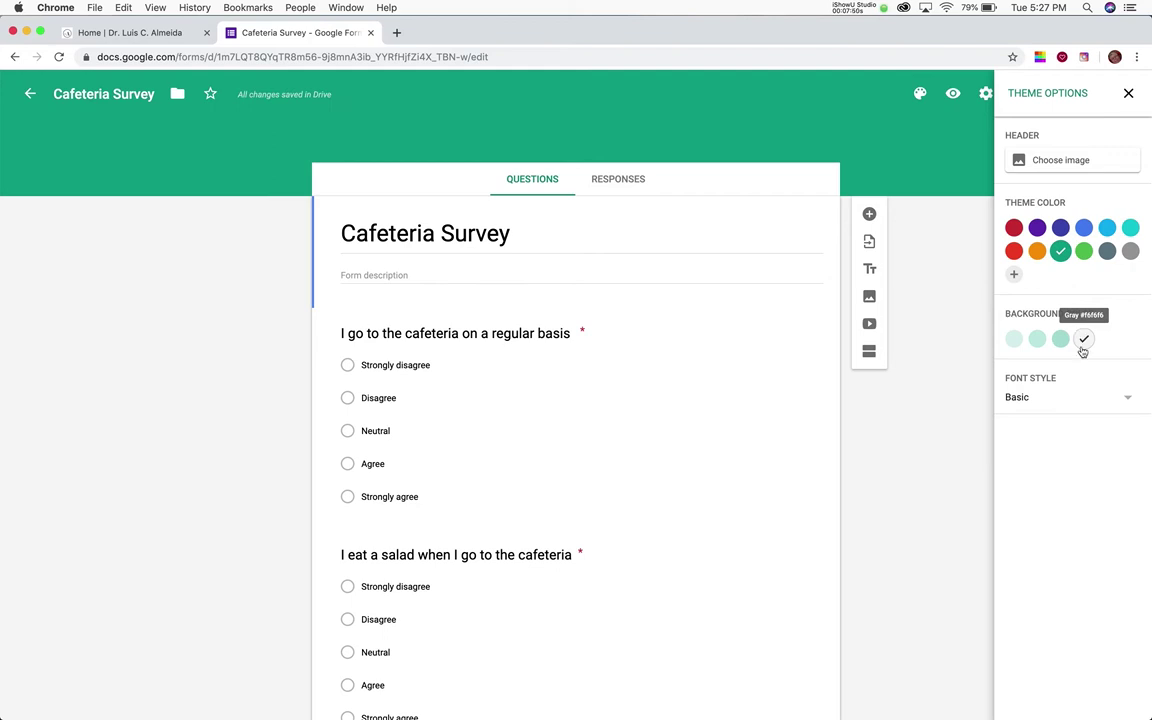
- Keep Basic as the font style and close the theme options
left_click(1127, 402)
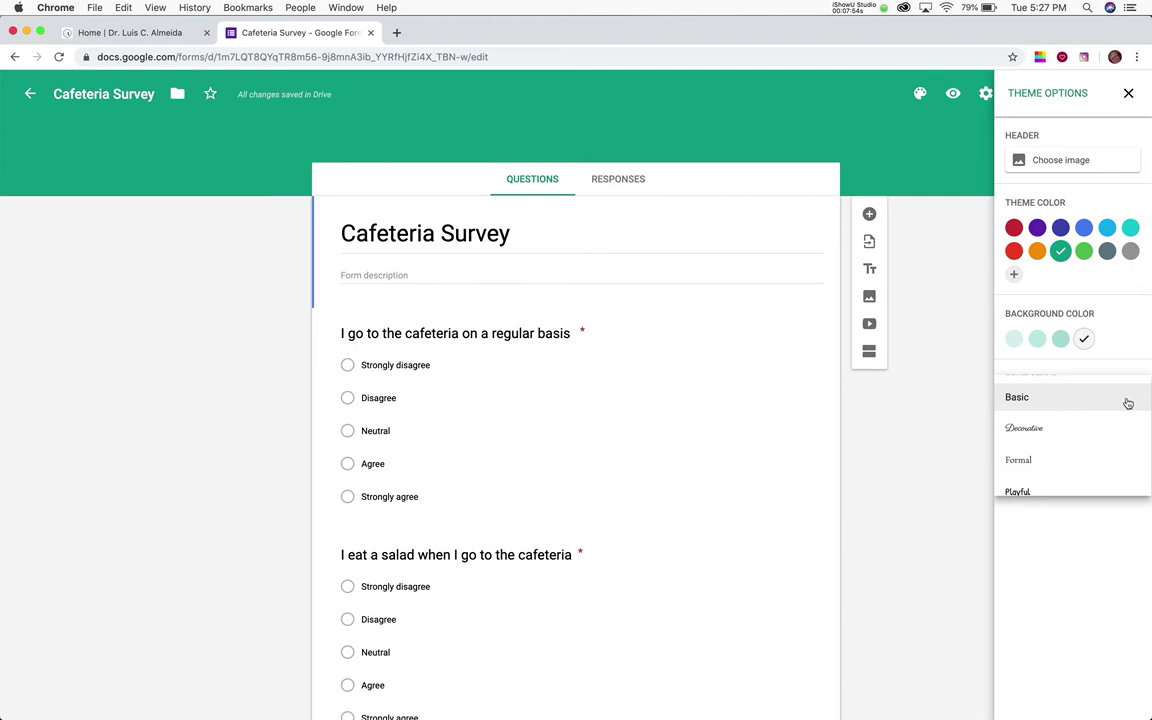
left_click(1026, 399)
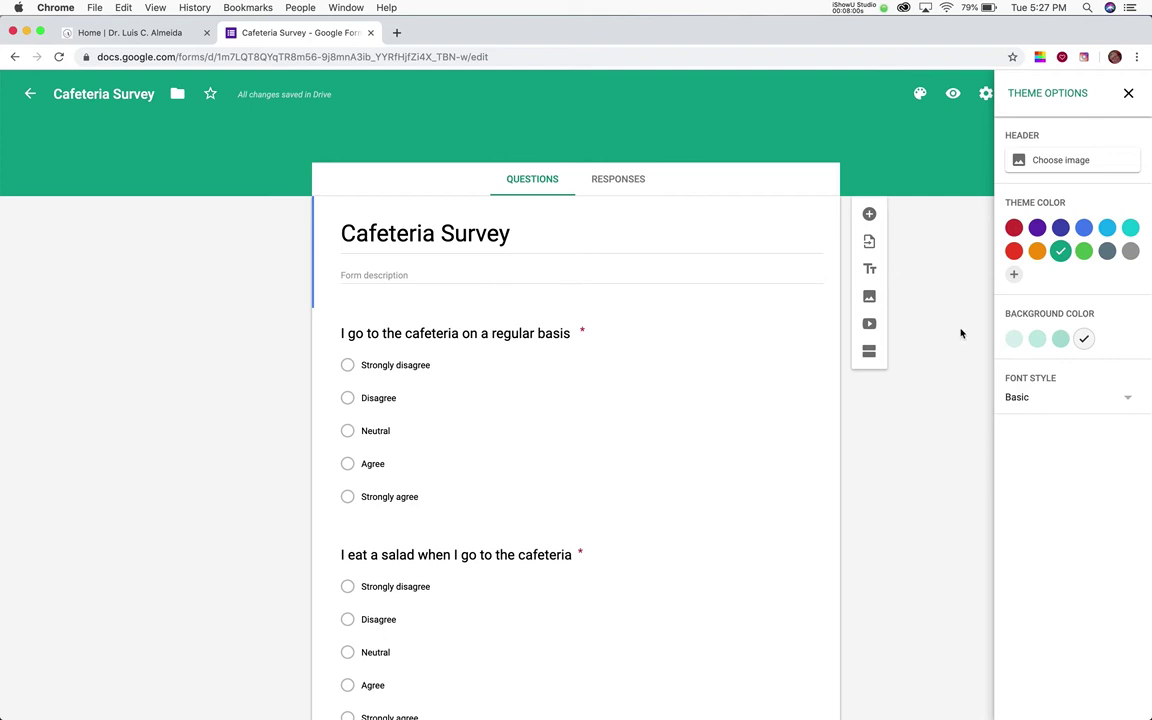
scroll(961, 333, "down", 1)
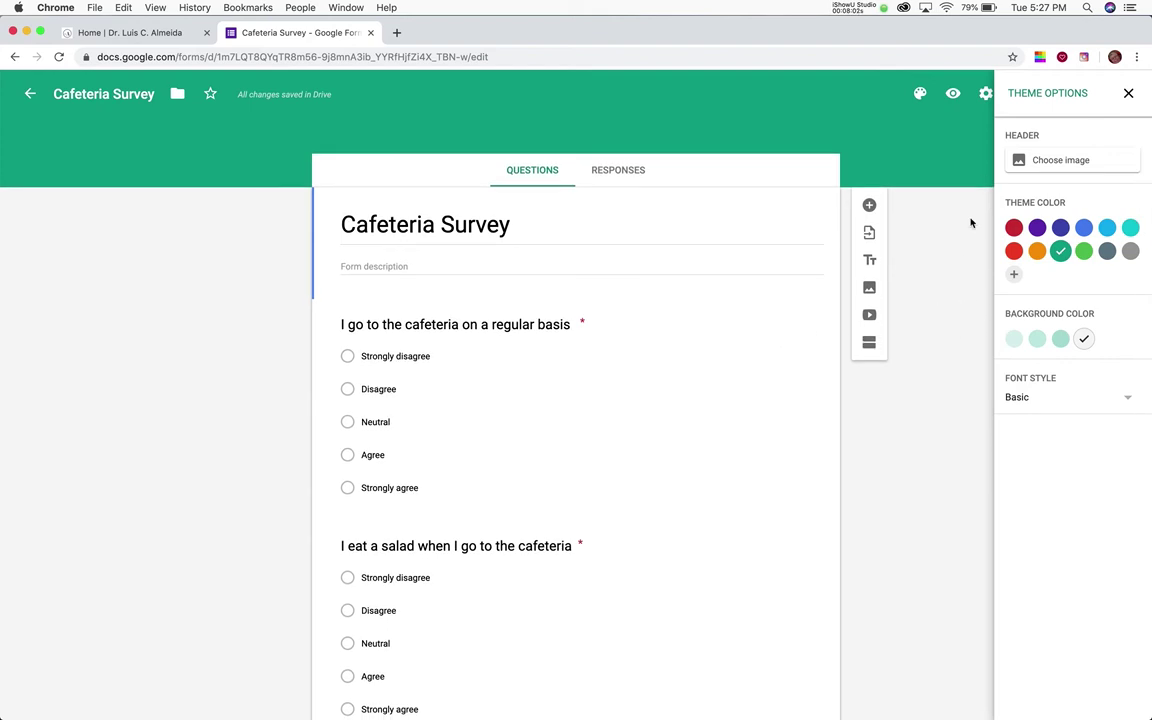
left_click(1128, 94)
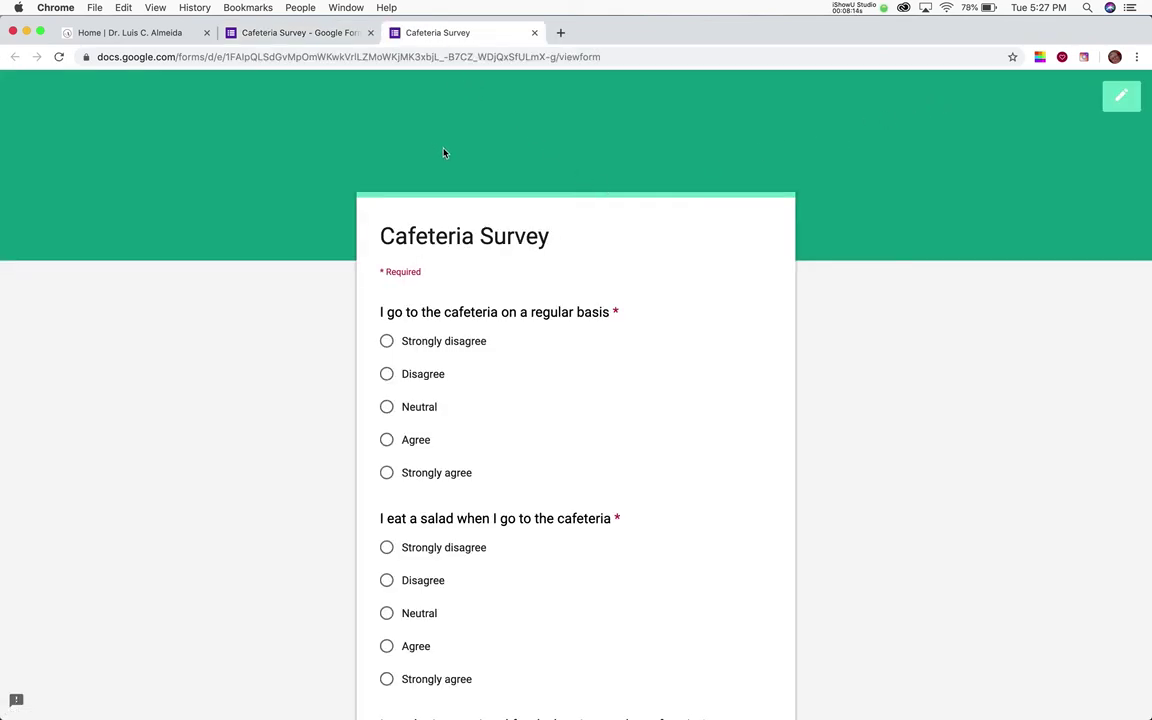
- Answer Strongly agree, Agree for the salad question and Strongly agree for international food, then submit
scroll(445, 153, "down", 3)
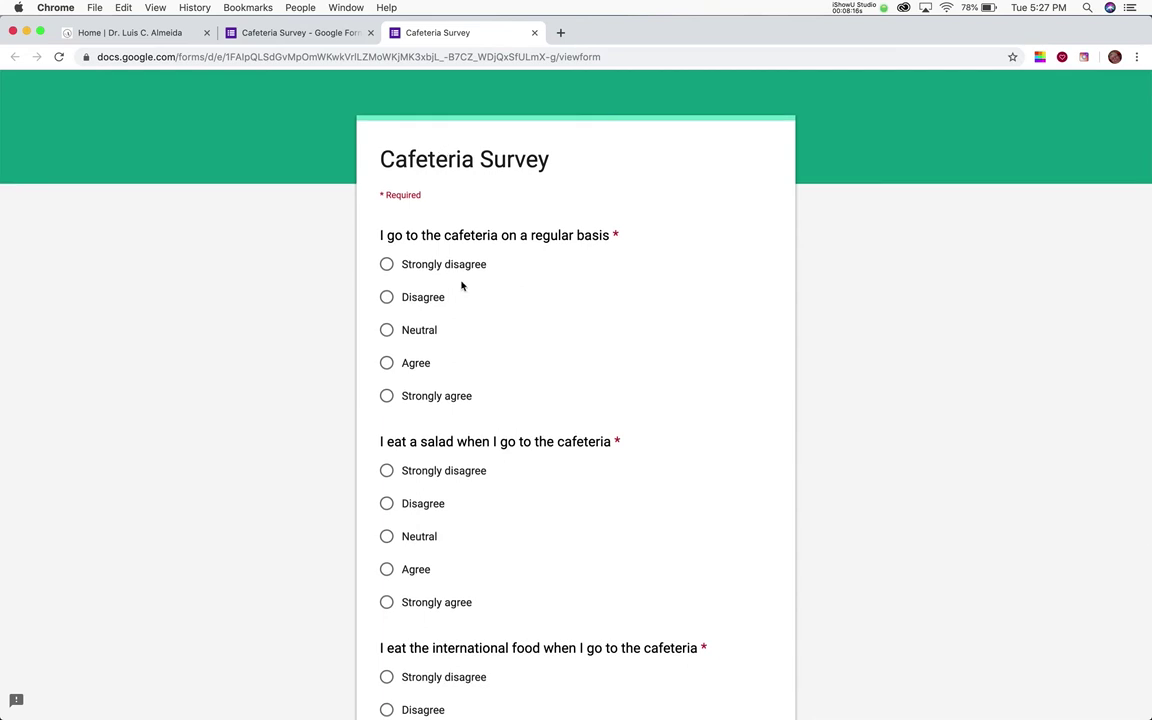
left_click(387, 396)
scroll(437, 404, "down", 5)
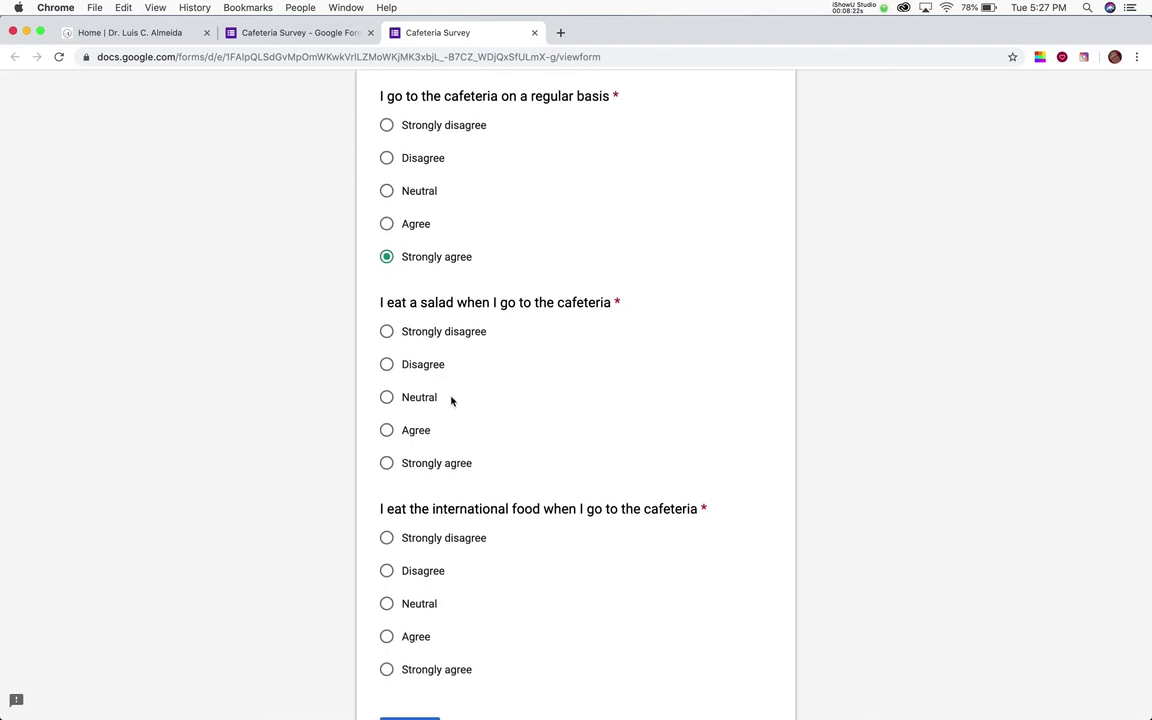
left_click(388, 432)
scroll(474, 395, "down", 3)
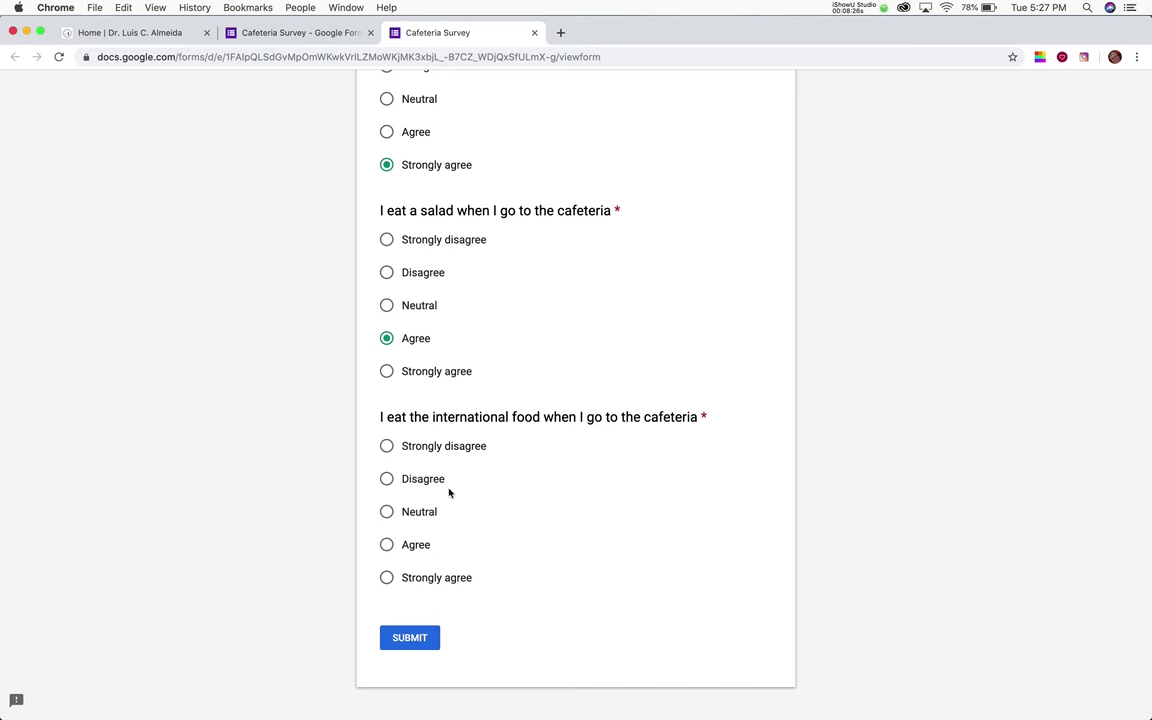
left_click(388, 582)
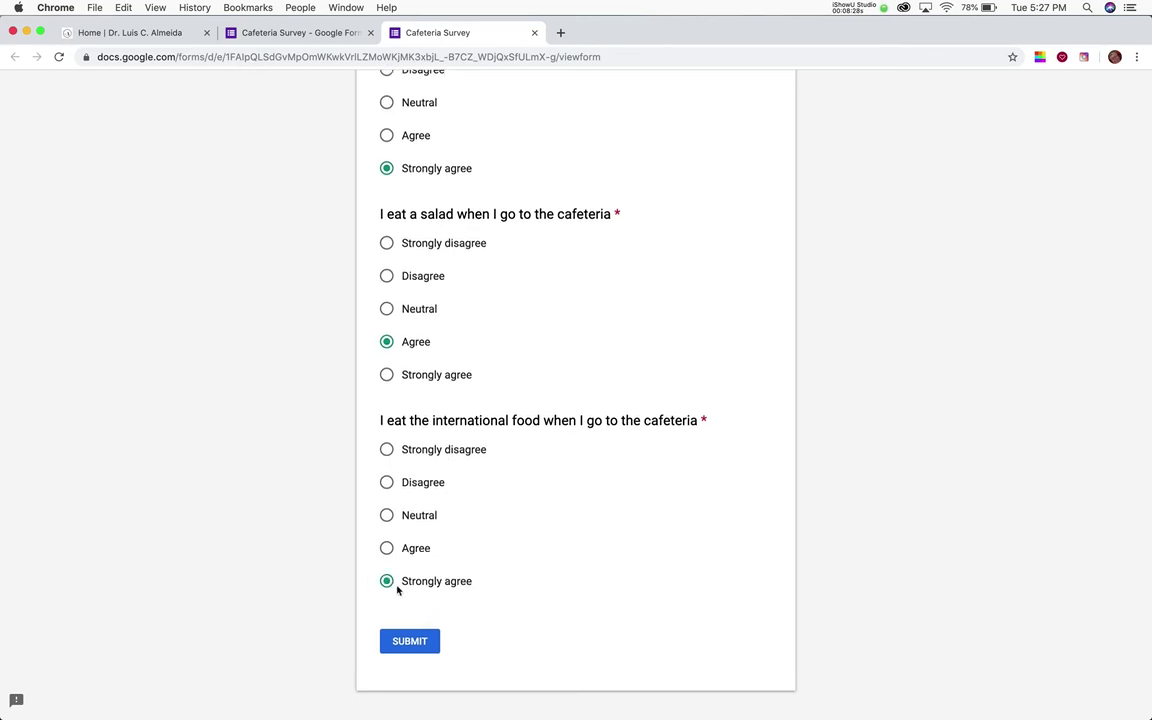
left_click(410, 643)
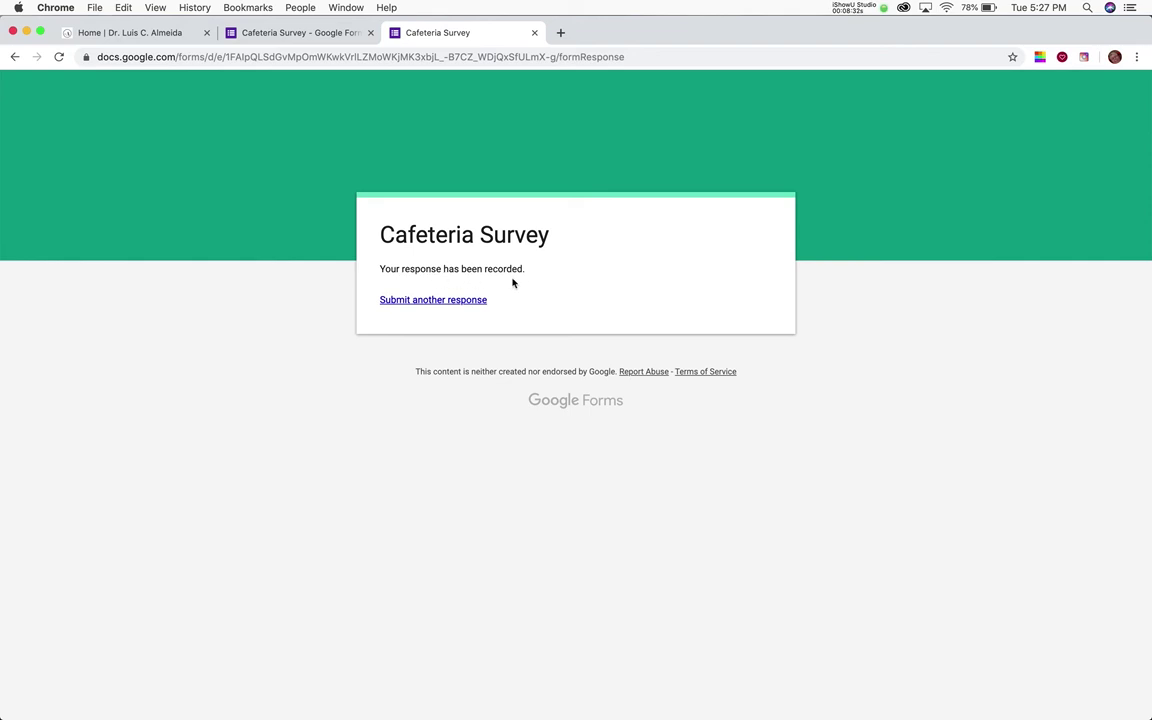
- Close the preview tab and scroll through the Responses summary charts for the single response
left_click(313, 36)
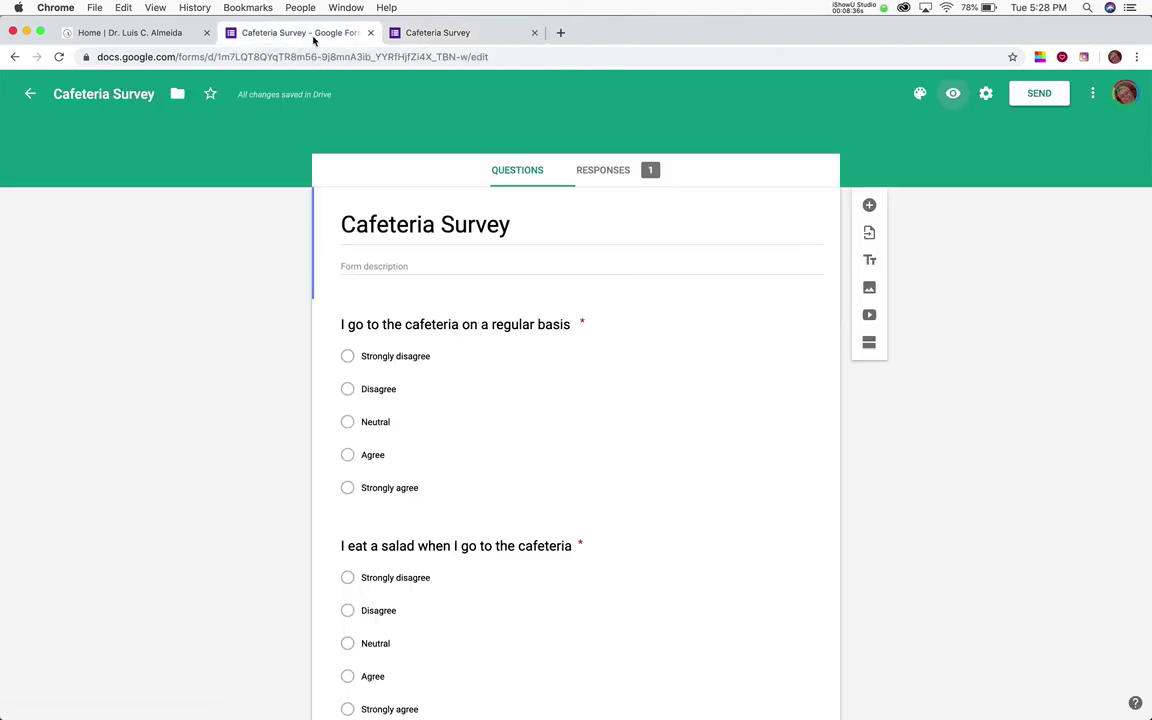
left_click(534, 33)
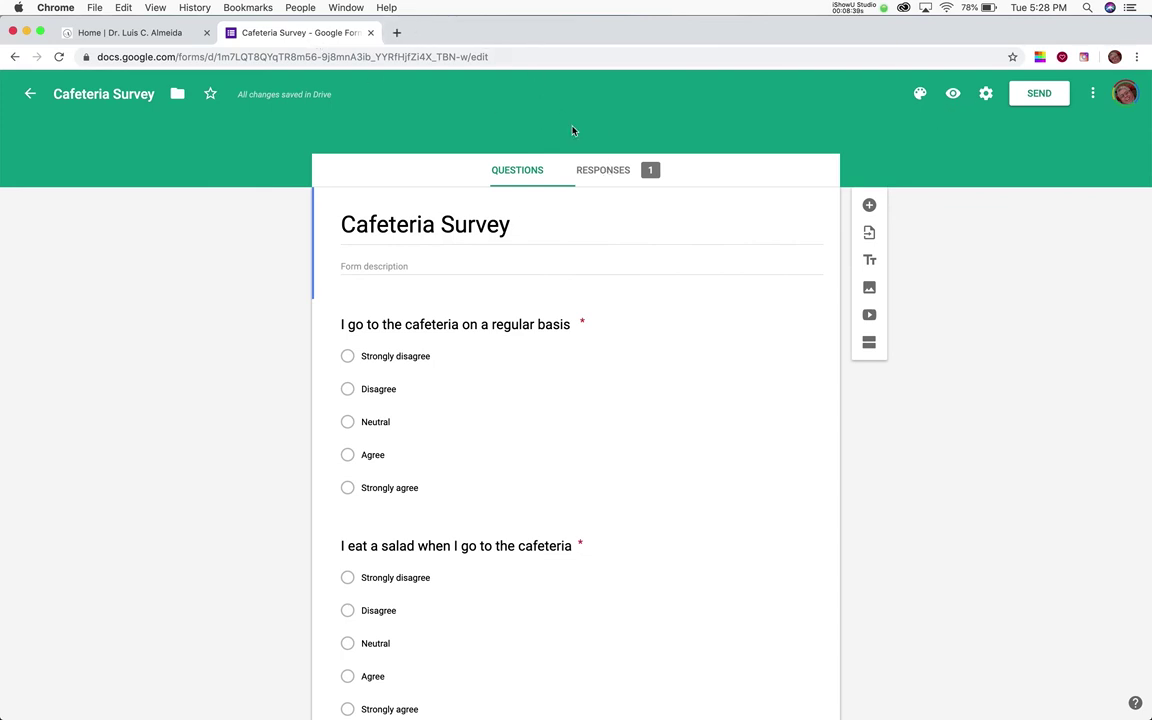
left_click(601, 172)
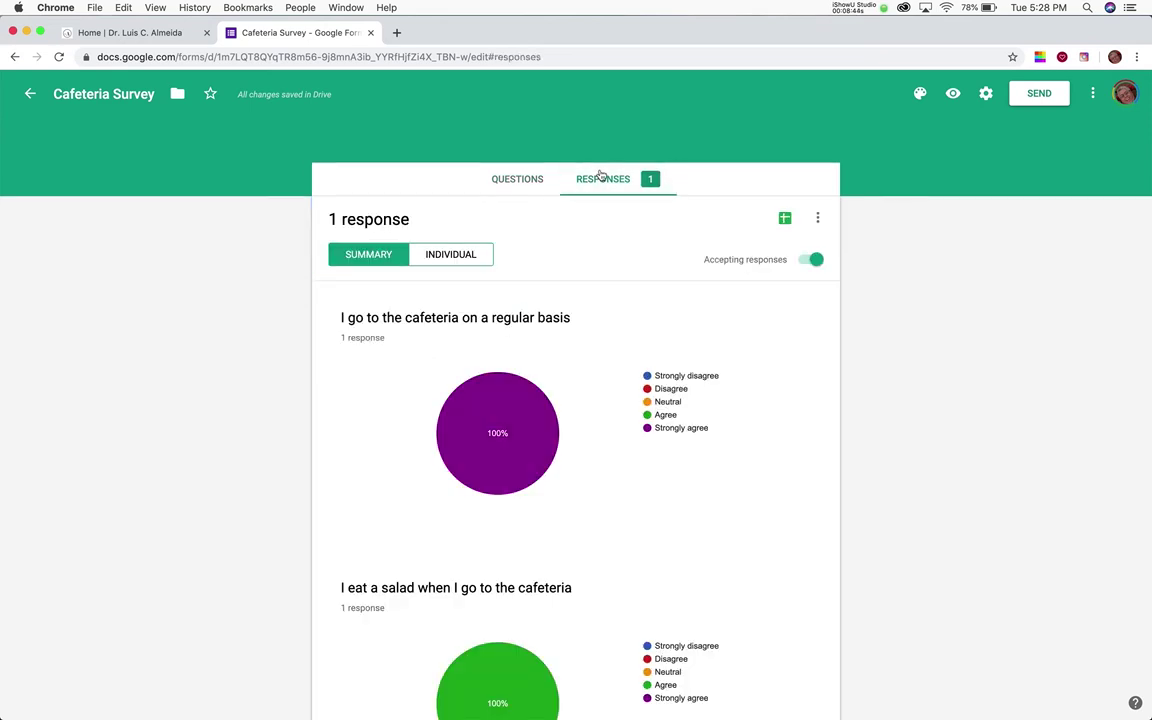
scroll(614, 370, "down", 3)
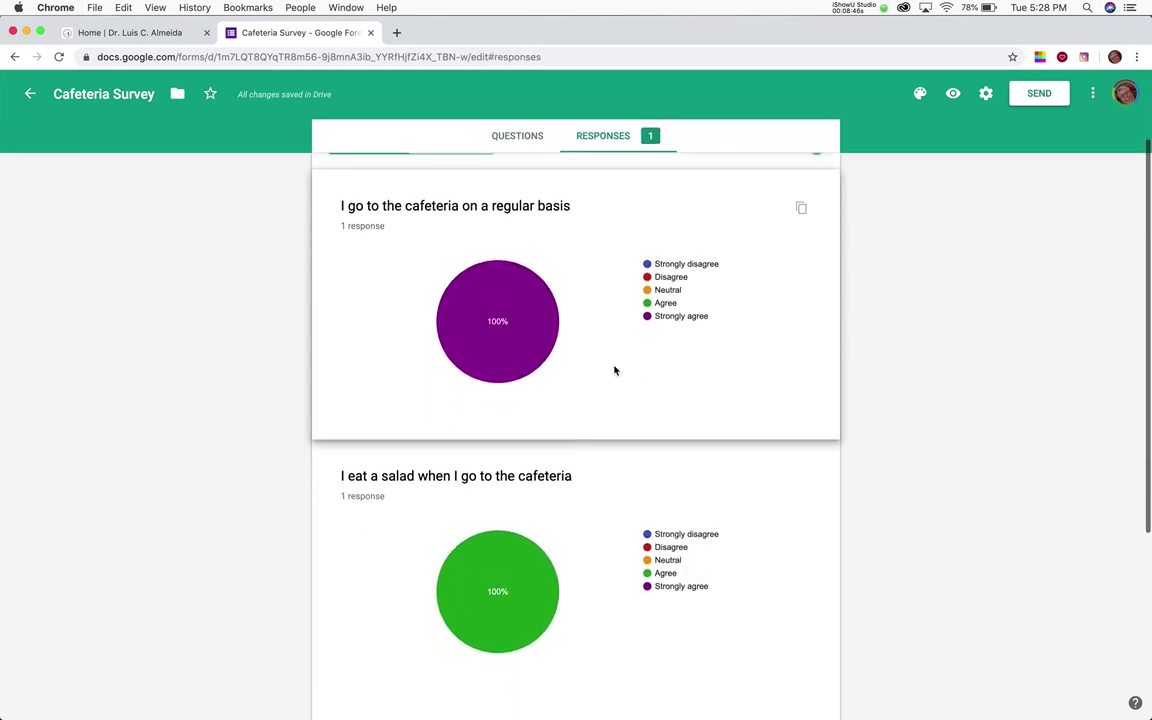
scroll(614, 368, "up", 2)
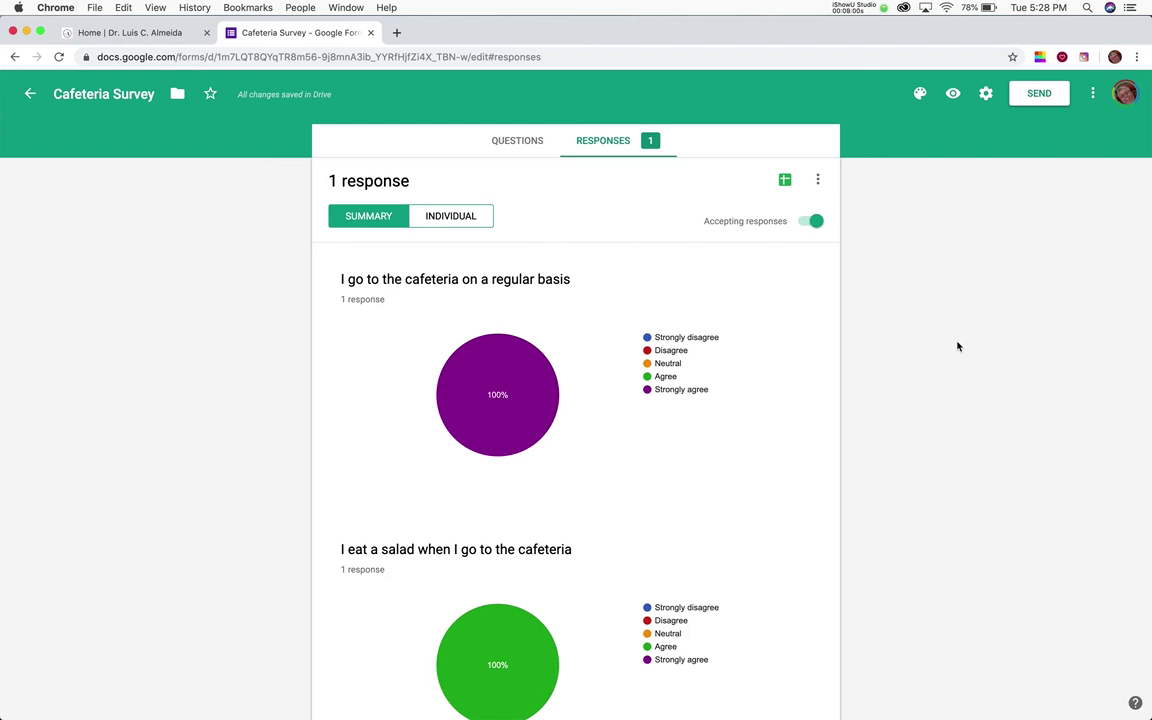
scroll(882, 372, "down", 4)
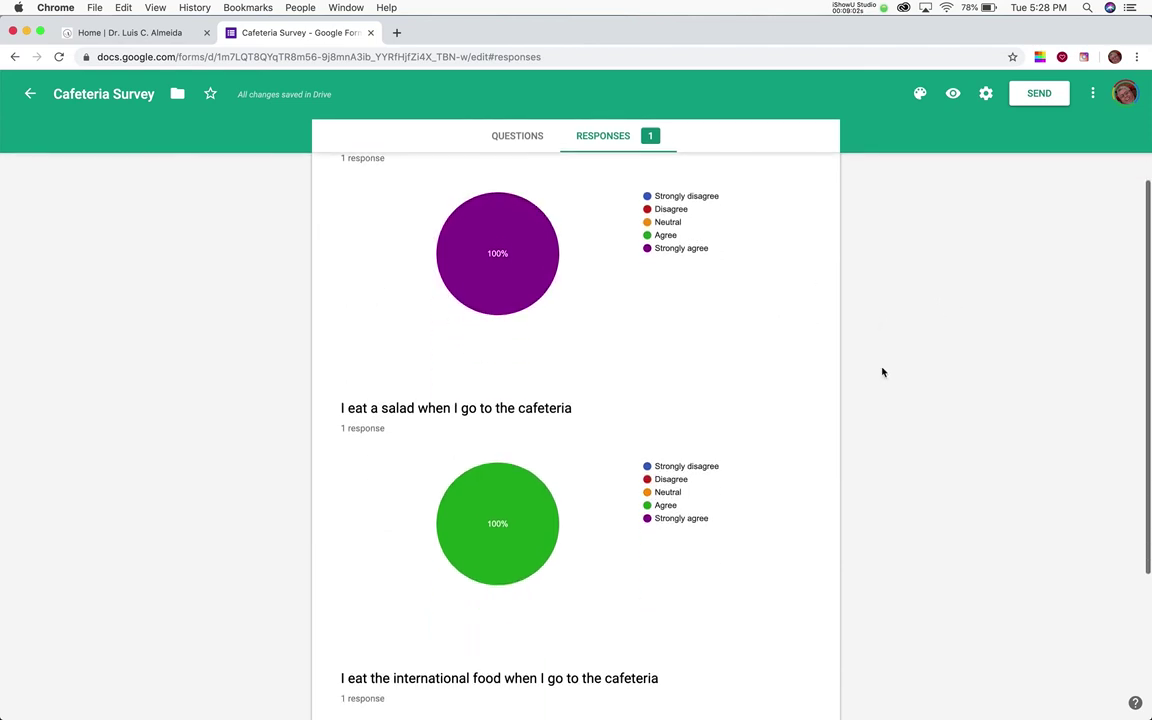
scroll(882, 372, "up", 2)
scroll(882, 372, "up", 3)
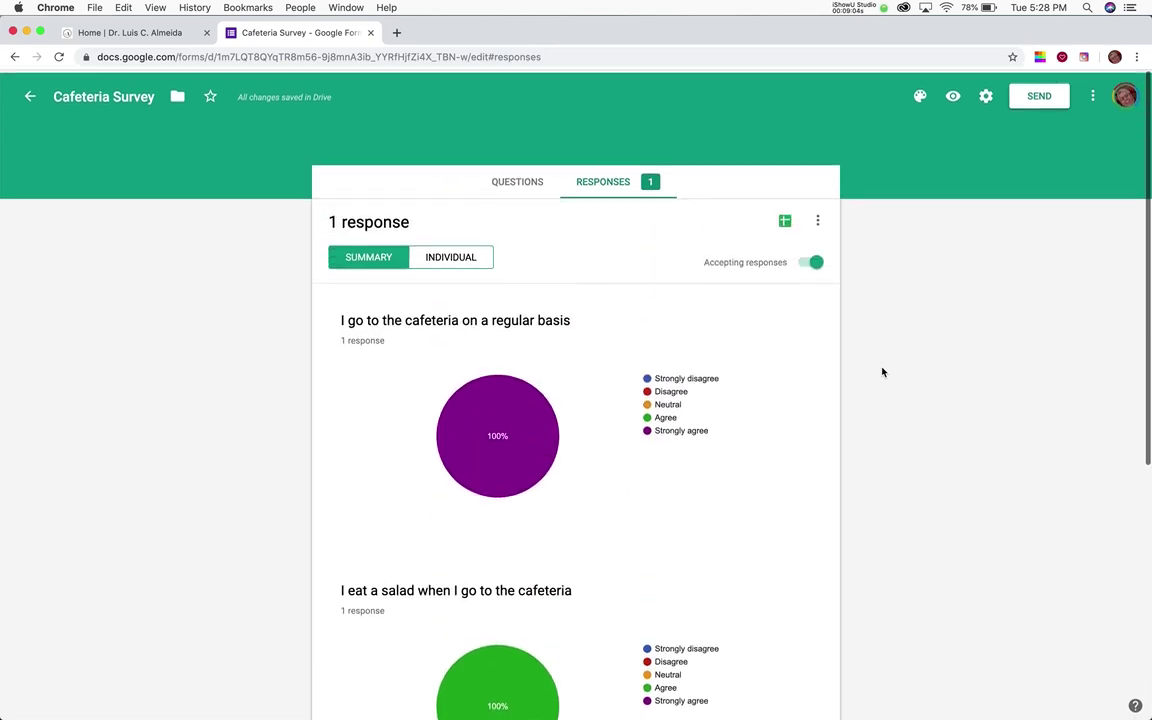
scroll(882, 372, "down", 2)
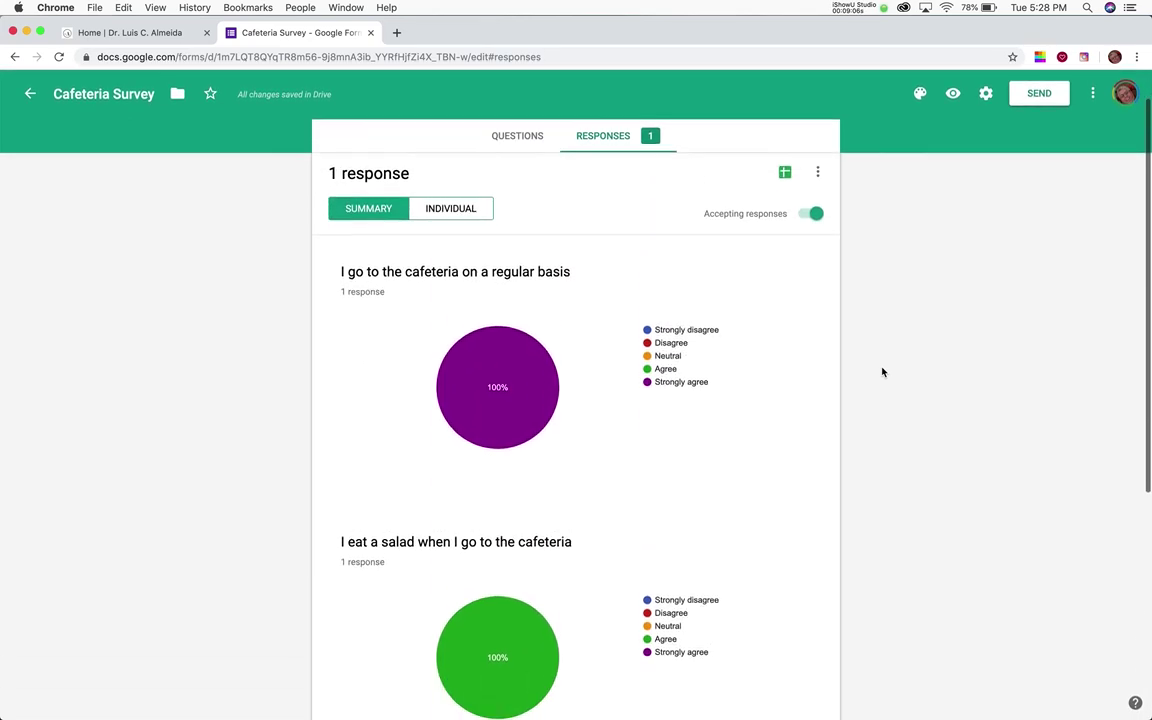
scroll(882, 372, "up", 3)
scroll(882, 372, "down", 2)
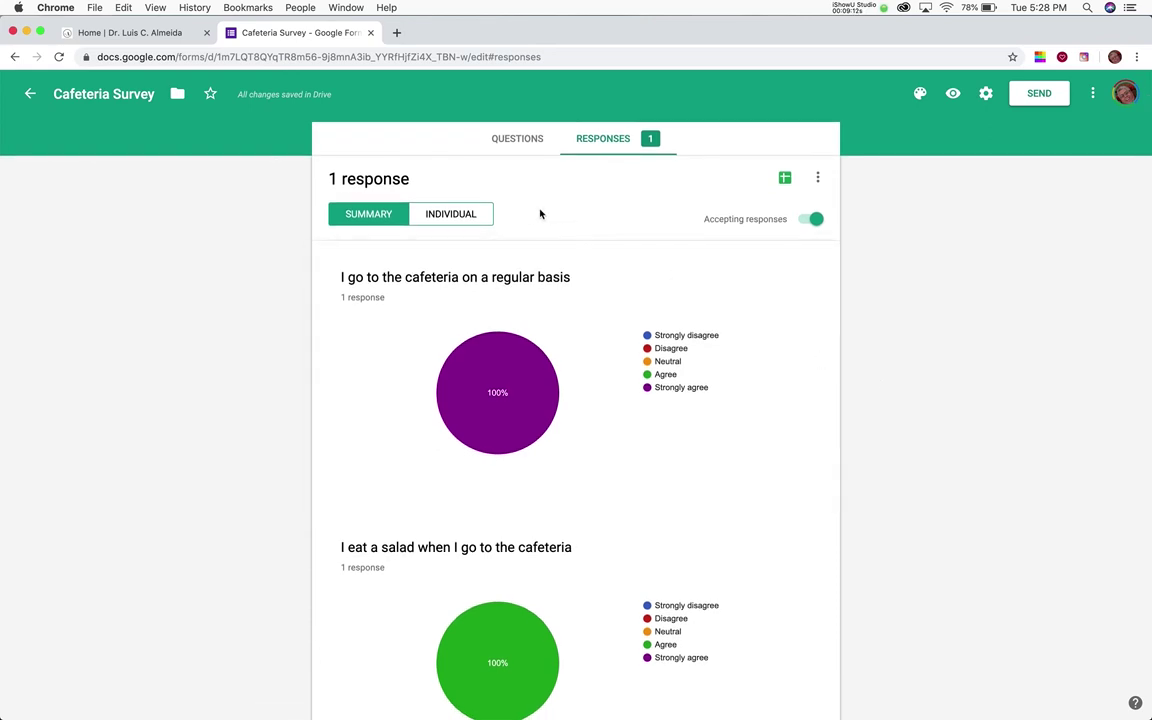
- Go back to the survey's Questions tab and bring up the Send form dialog
left_click(510, 140)
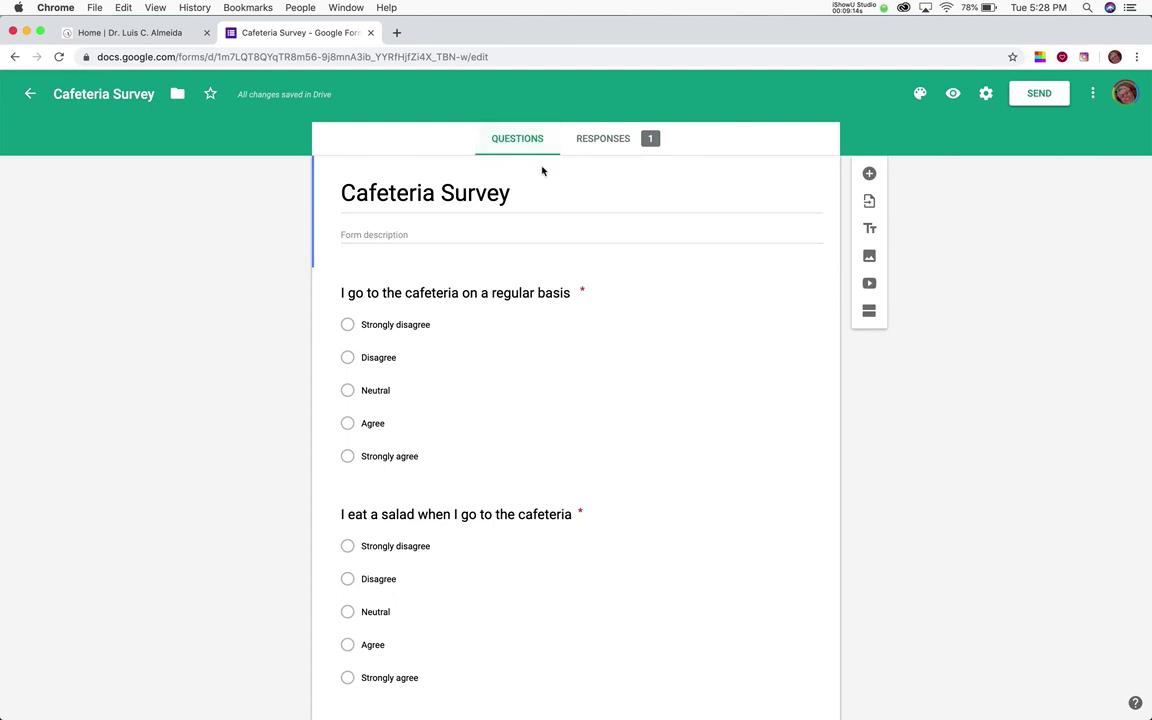
scroll(947, 212, "down", 1)
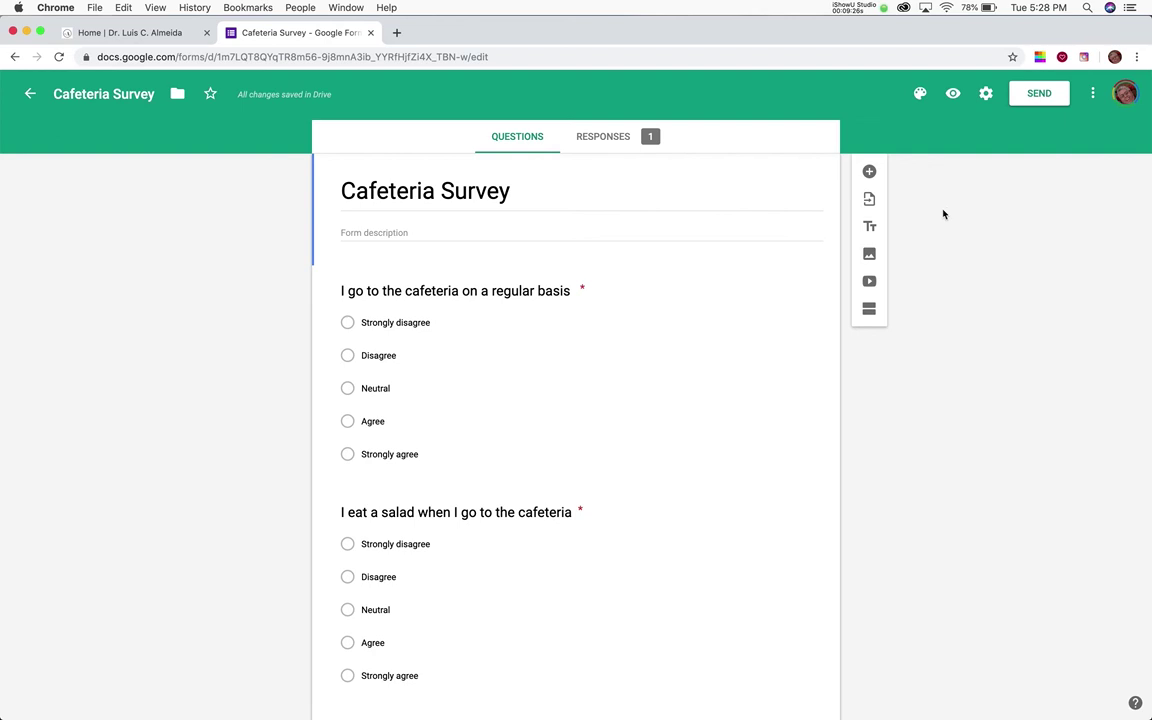
left_click(1040, 94)
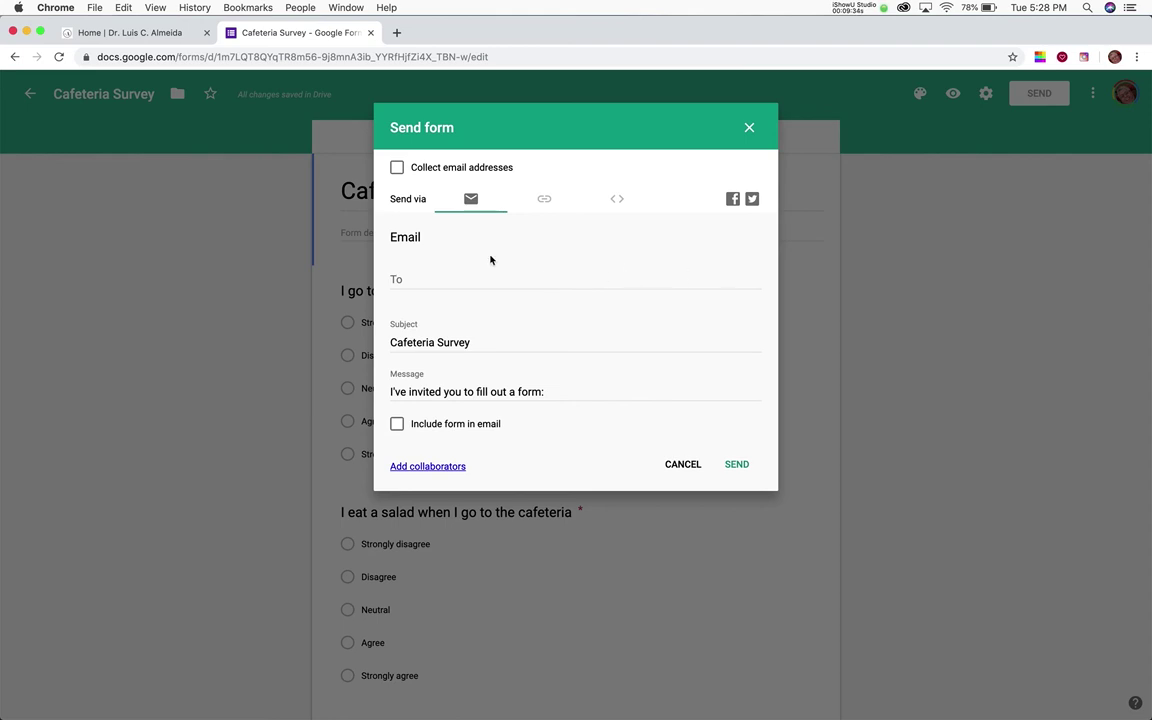
- Add a suggested contact as an email recipient in the To field, then delete it
left_click(421, 280)
type("lca")
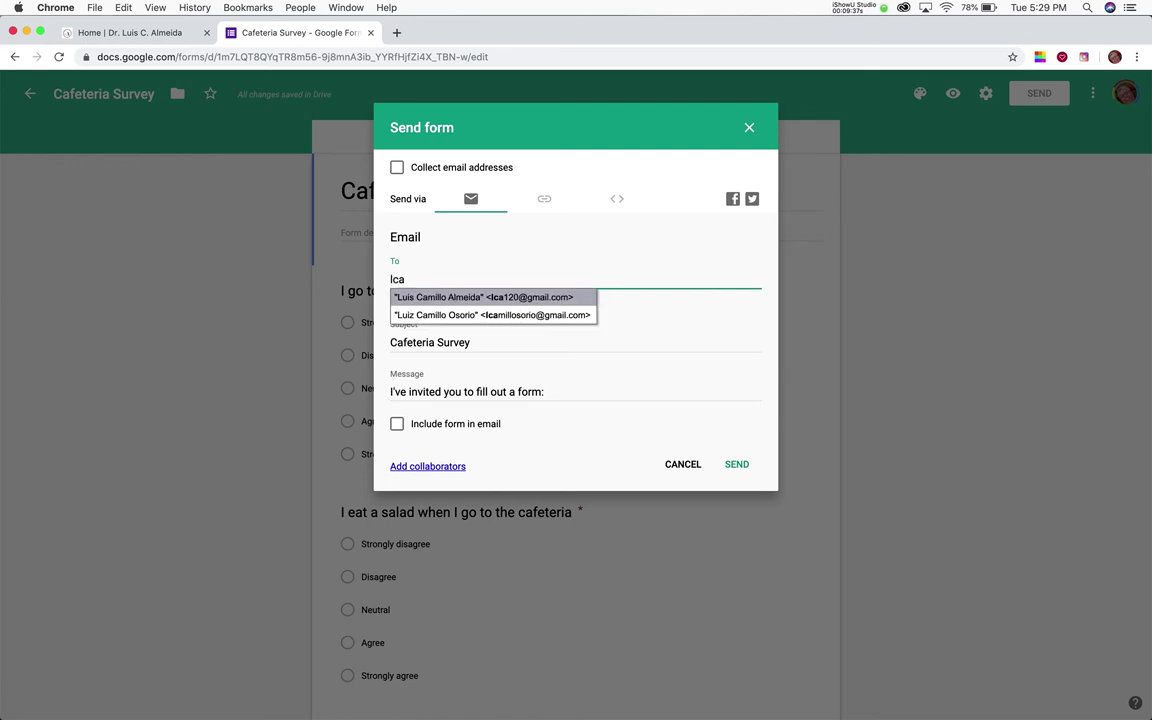
left_click(468, 298)
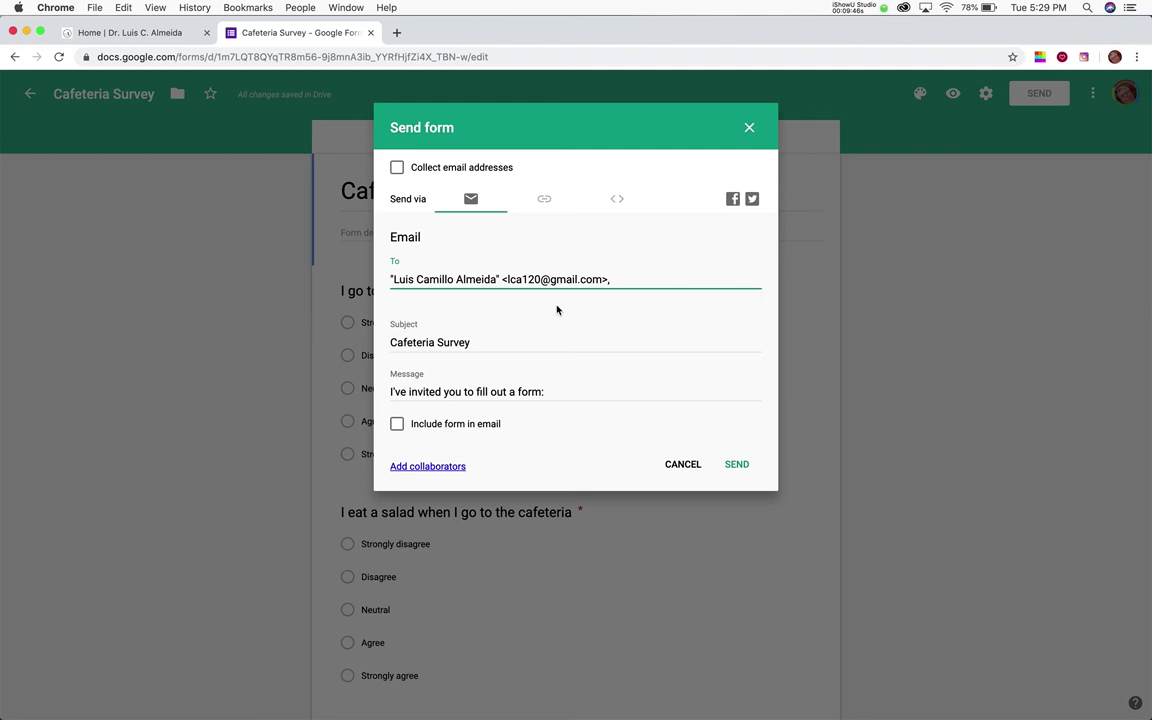
key("BackSpace")
key("BackSpace")
key("BackSpace")
key("BackSpace")
key("BackSpace")
key("BackSpace")
key("BackSpace")
key("BackSpace")
key("BackSpace")
key("BackSpace")
key("BackSpace")
key("BackSpace")
key("BackSpace")
key("BackSpace")
key("BackSpace")
key("BackSpace")
key("BackSpace")
key("BackSpace")
key("BackSpace")
key("BackSpace")
key("BackSpace")
key("BackSpace")
key("BackSpace")
key("BackSpace")
key("BackSpace")
key("BackSpace")
key("BackSpace")
key("BackSpace")
key("BackSpace")
key("BackSpace")
key("BackSpace")
key("BackSpace")
key("BackSpace")
key("BackSpace")
key("BackSpace")
key("BackSpace")
key("BackSpace")
key("BackSpace")
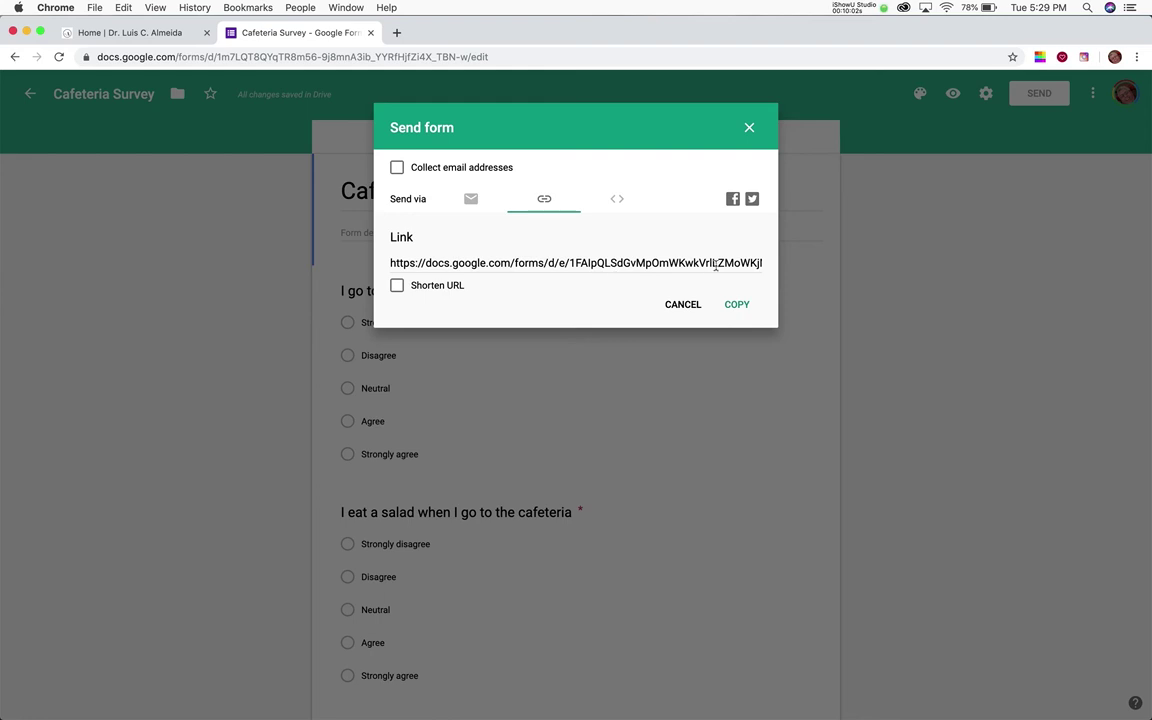
- Enable Shorten URL, copy the forms.gle link, and close the Send form dialog
left_click(397, 287)
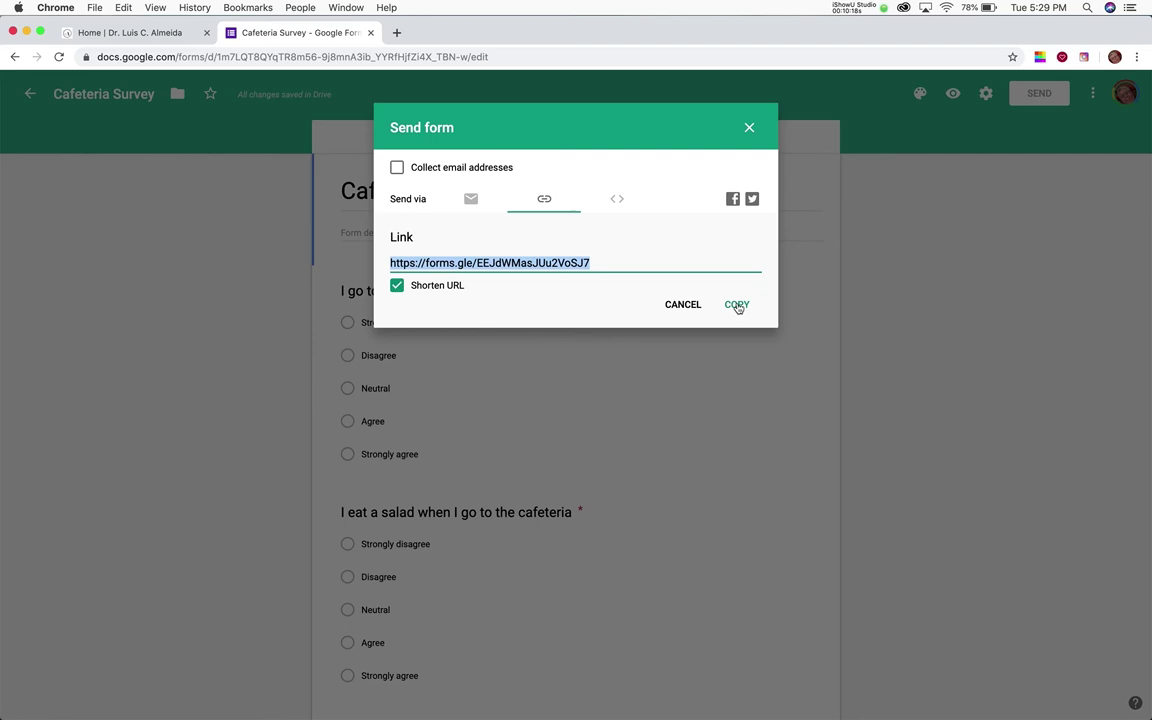
left_click(737, 305)
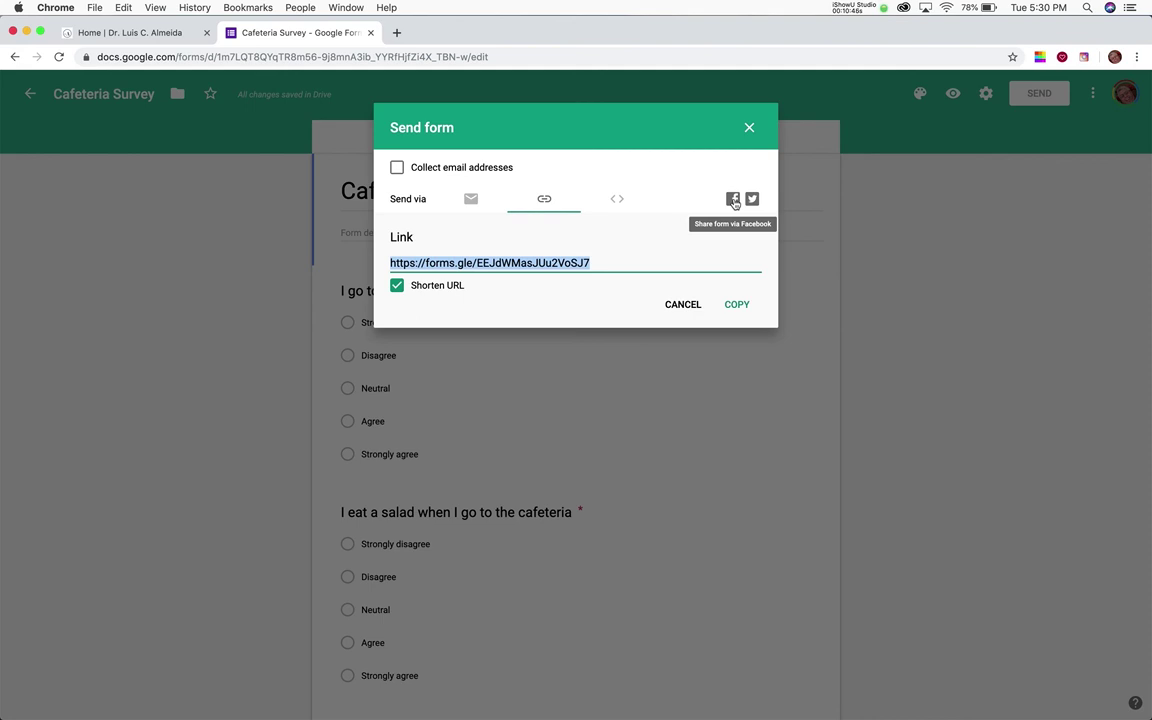
left_click(737, 304)
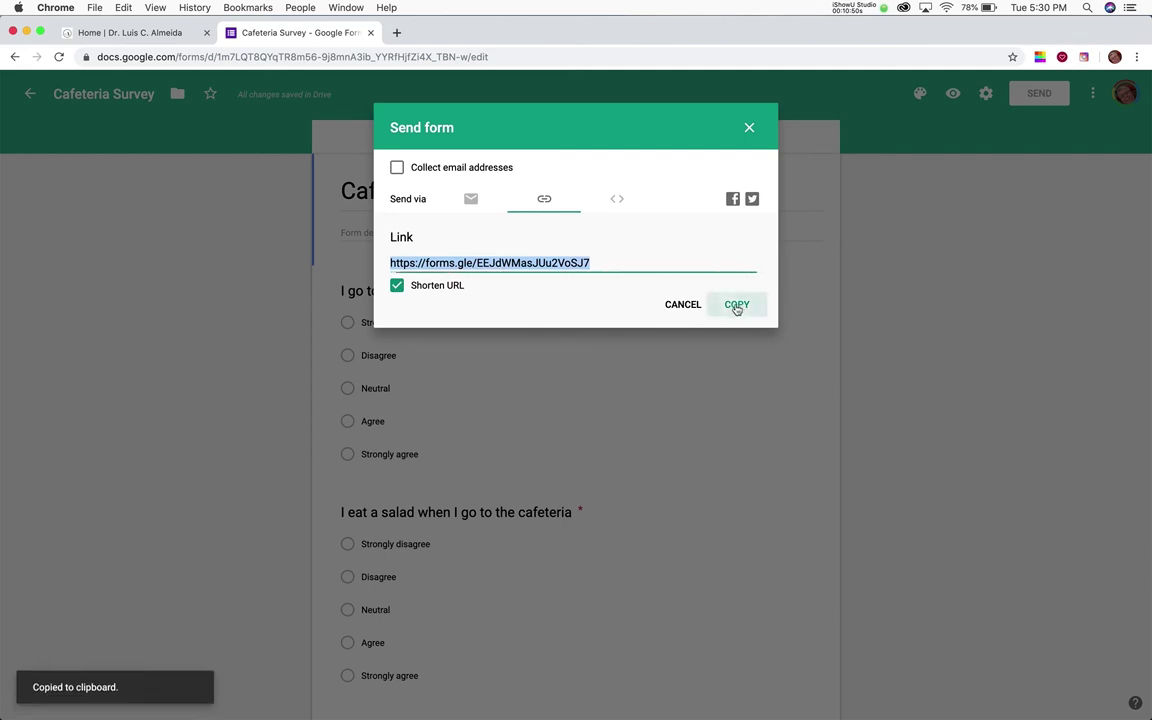
left_click(749, 127)
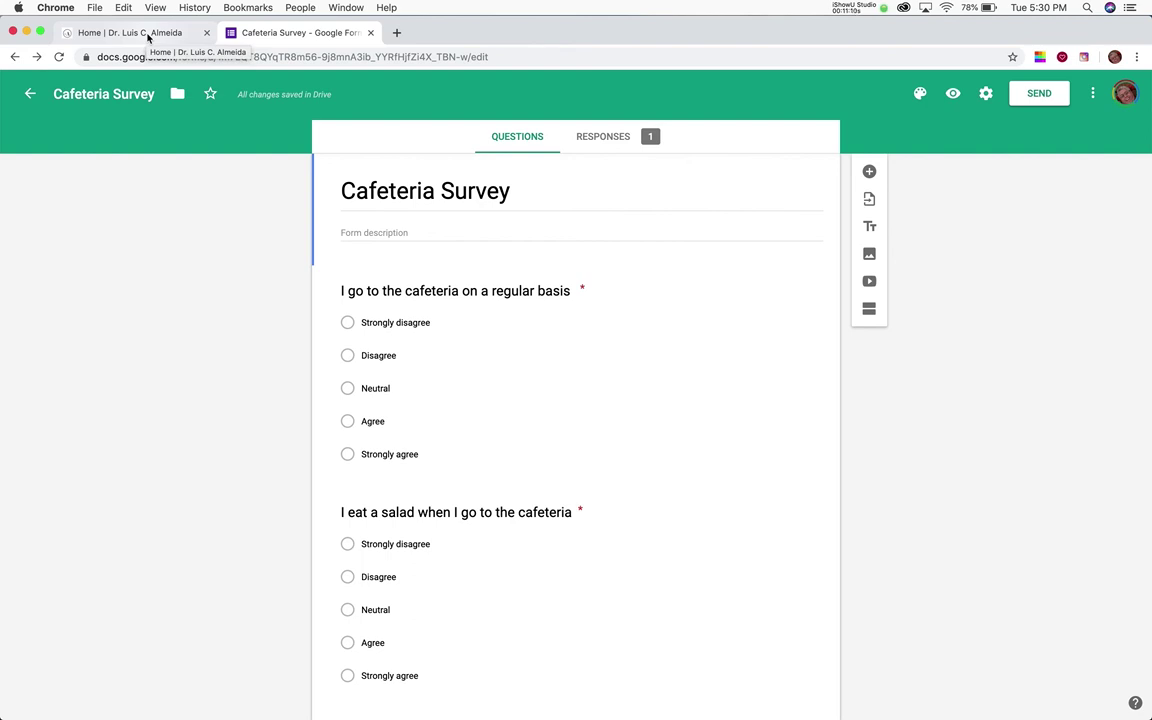
- Switch back to the personal homepage tab with the monogram logo
left_click(151, 37)
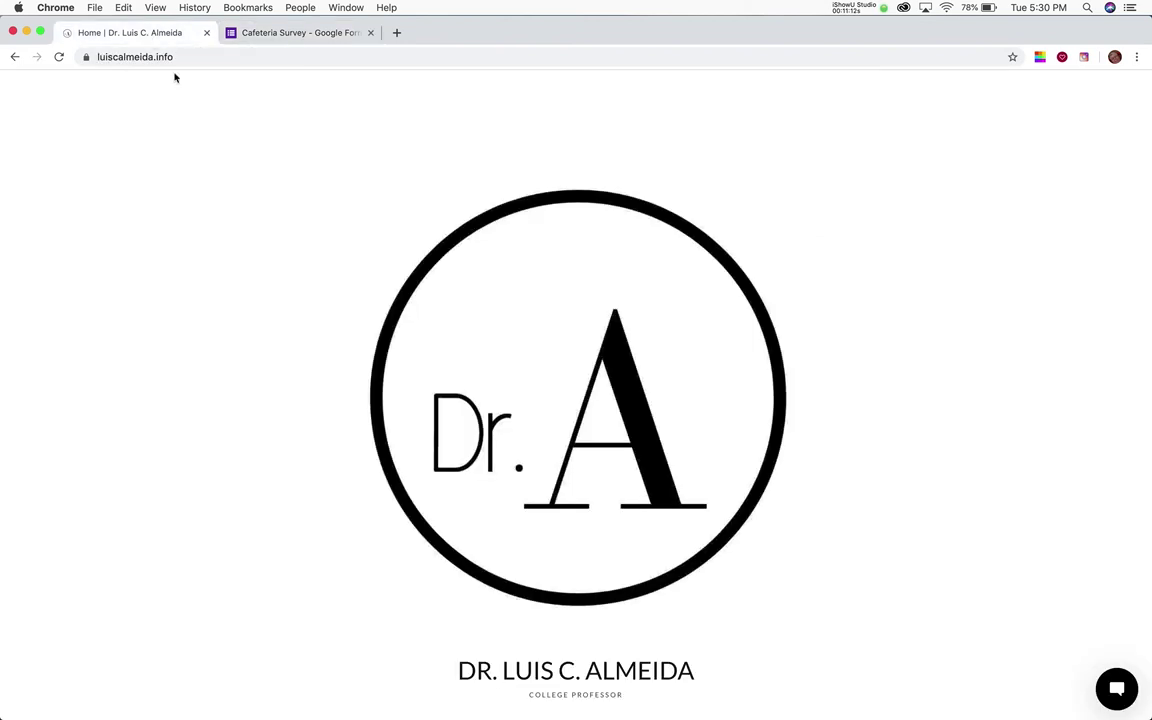